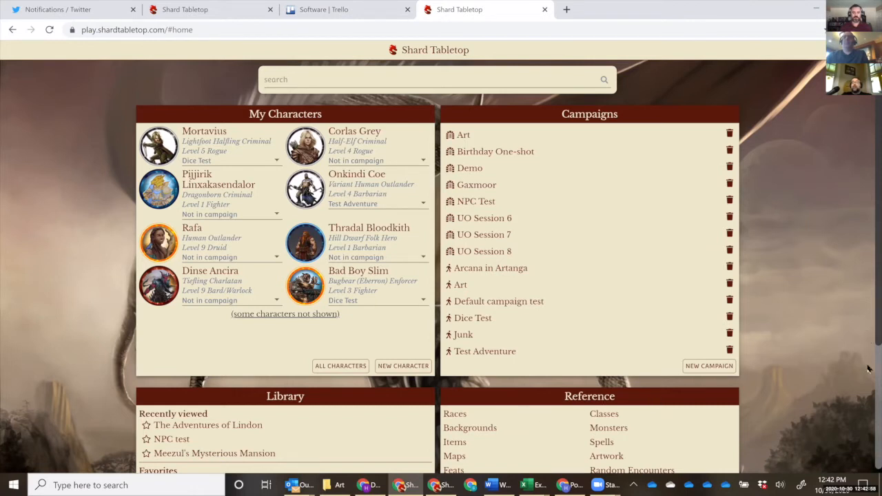
Look over the home page's characters, campaigns, library and reference sections.
{"action": "scroll", "coordinate": [657, 340], "scroll_direction": "down", "scroll_amount": 1}
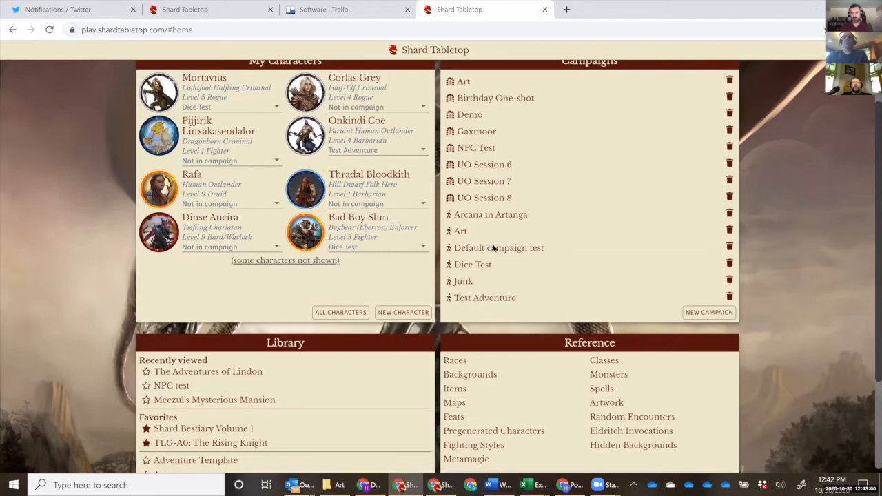
{"action": "scroll", "coordinate": [569, 252], "scroll_direction": "down", "scroll_amount": 1}
{"action": "scroll", "coordinate": [536, 276], "scroll_direction": "down", "scroll_amount": 1}
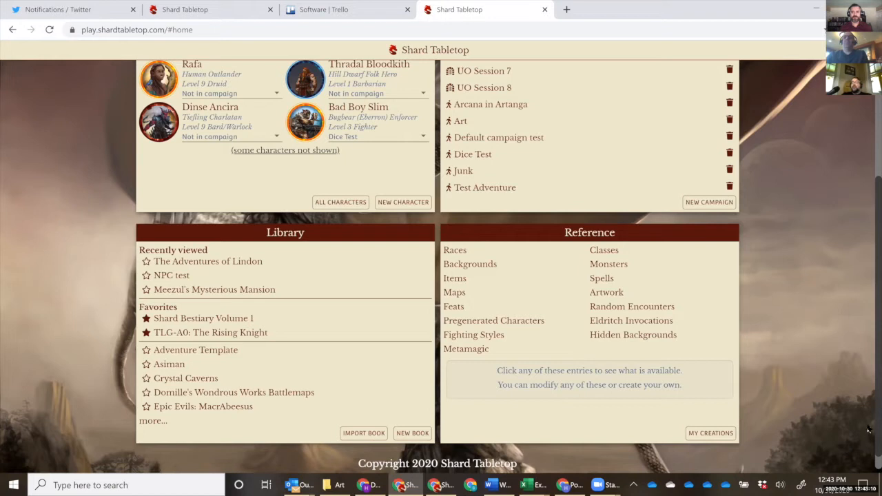
{"action": "scroll", "coordinate": [868, 417], "scroll_direction": "up", "scroll_amount": 1}
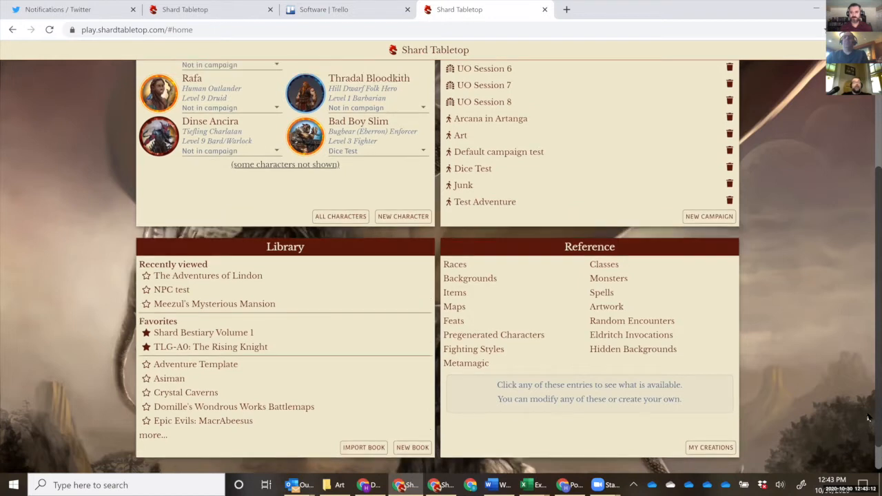
{"action": "scroll", "coordinate": [869, 397], "scroll_direction": "up", "scroll_amount": 1}
{"action": "scroll", "coordinate": [869, 370], "scroll_direction": "up", "scroll_amount": 2}
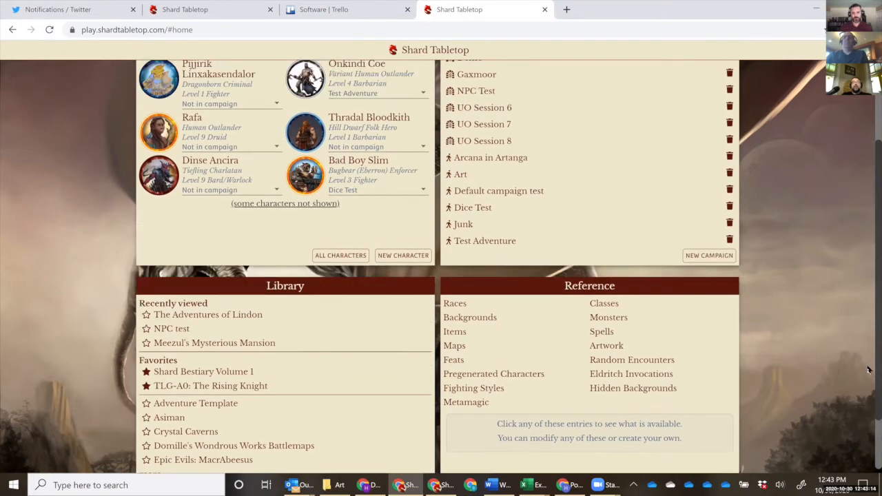
{"action": "scroll", "coordinate": [869, 367], "scroll_direction": "up", "scroll_amount": 2}
{"action": "scroll", "coordinate": [869, 357], "scroll_direction": "up", "scroll_amount": 1}
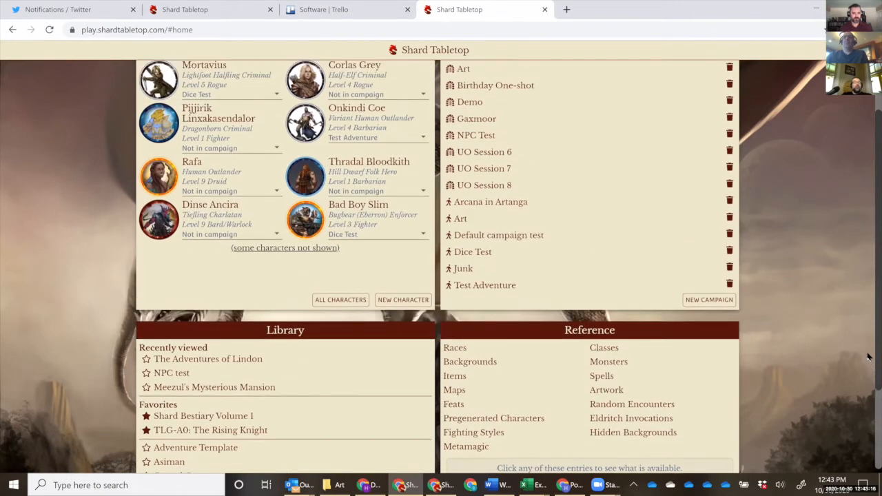
{"action": "scroll", "coordinate": [869, 310], "scroll_direction": "up", "scroll_amount": 3}
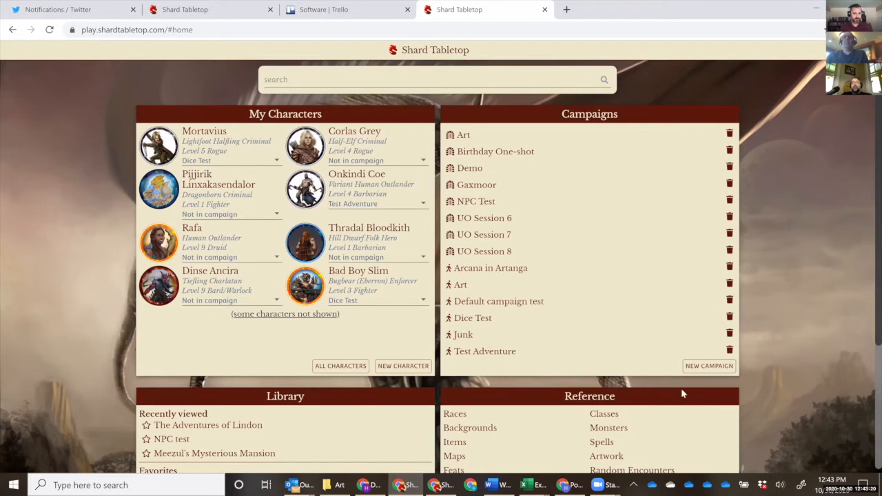
Create a new campaign named "Demo for LDM".
{"action": "left_click", "coordinate": [707, 366]}
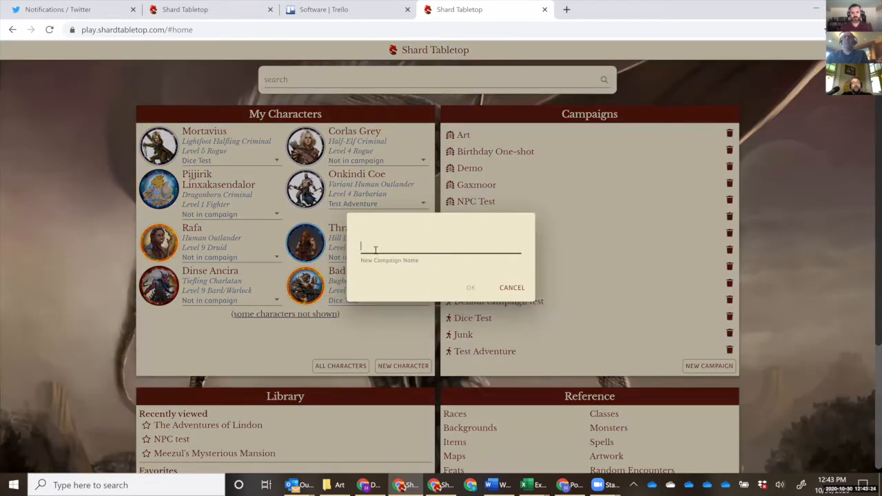
{"action": "type", "text": "Demo for LDM"}
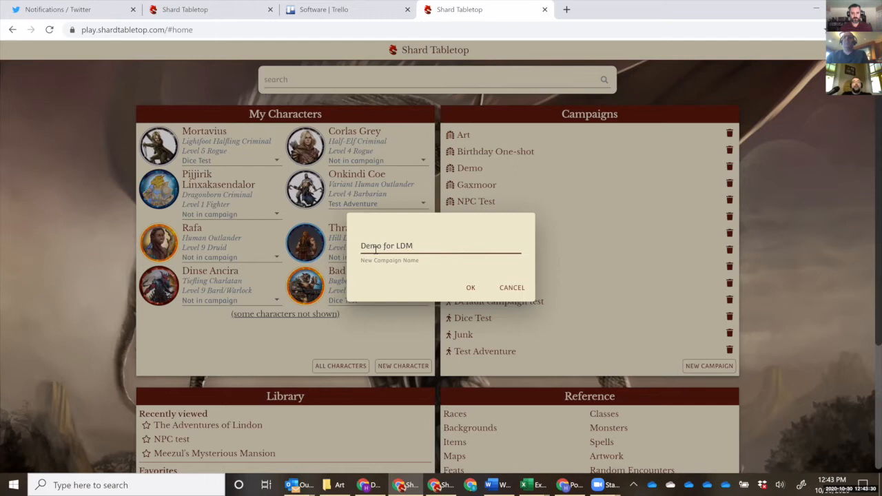
{"action": "left_click", "coordinate": [470, 288]}
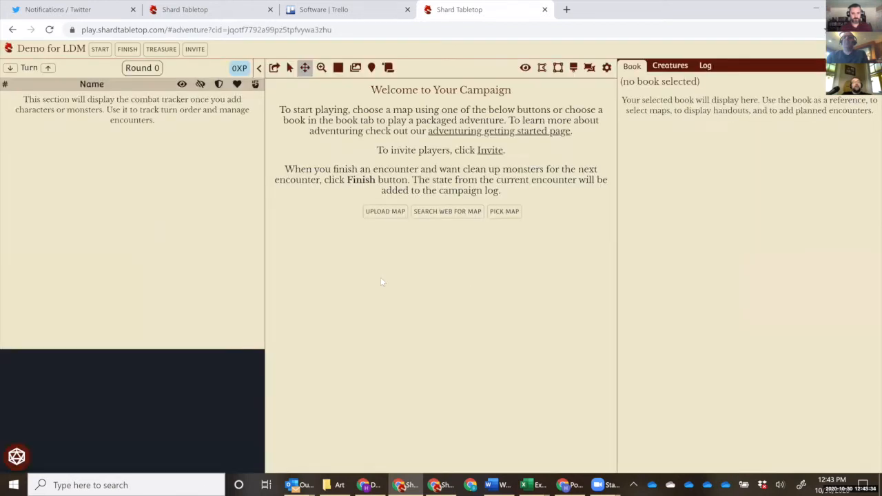
Copy the campaign's join link from the invite dialog for sharing with players, and close the invite.
{"action": "left_click", "coordinate": [195, 50]}
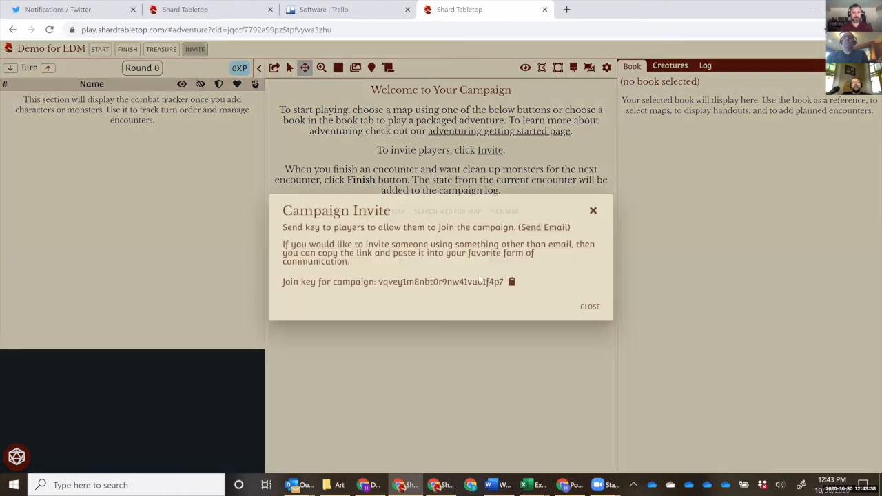
{"action": "left_click", "coordinate": [511, 282]}
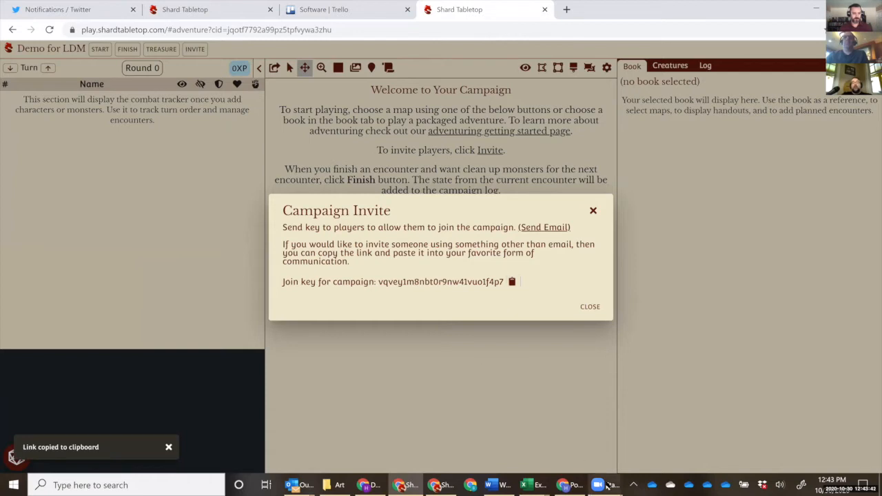
{"action": "mouse_move", "coordinate": [607, 486]}
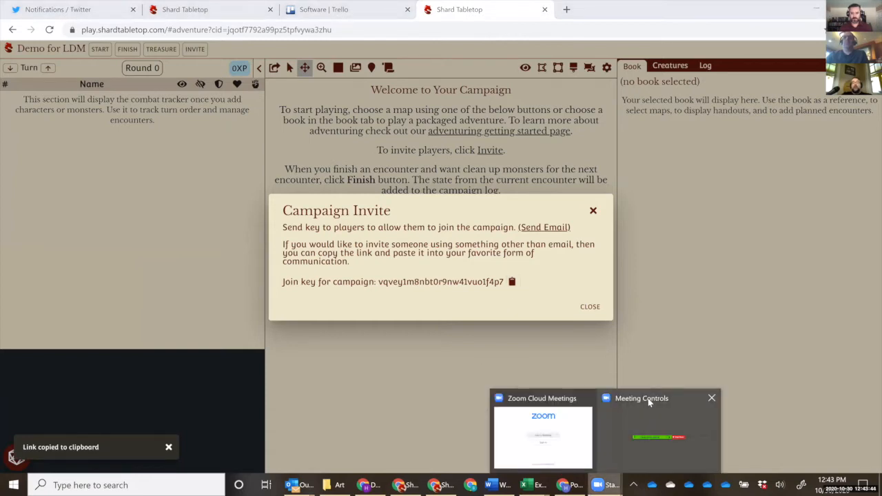
{"action": "mouse_move", "coordinate": [547, 408]}
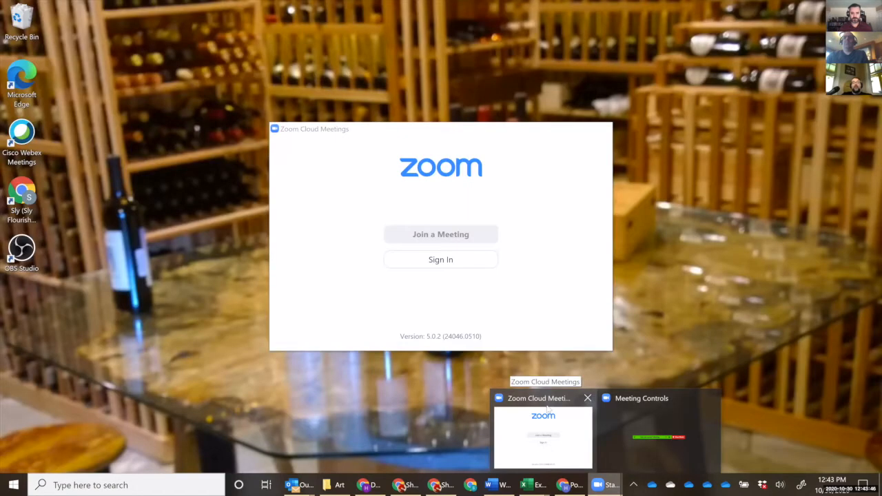
{"action": "mouse_move", "coordinate": [625, 408]}
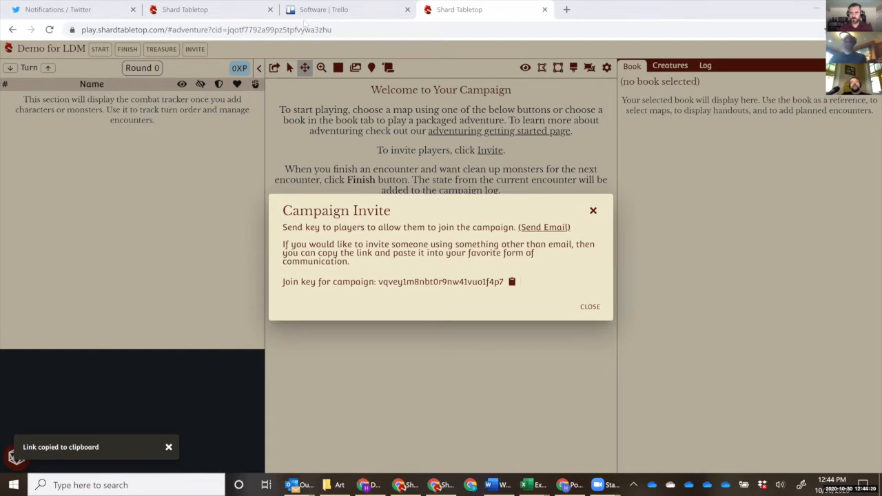
{"action": "left_click", "coordinate": [590, 306]}
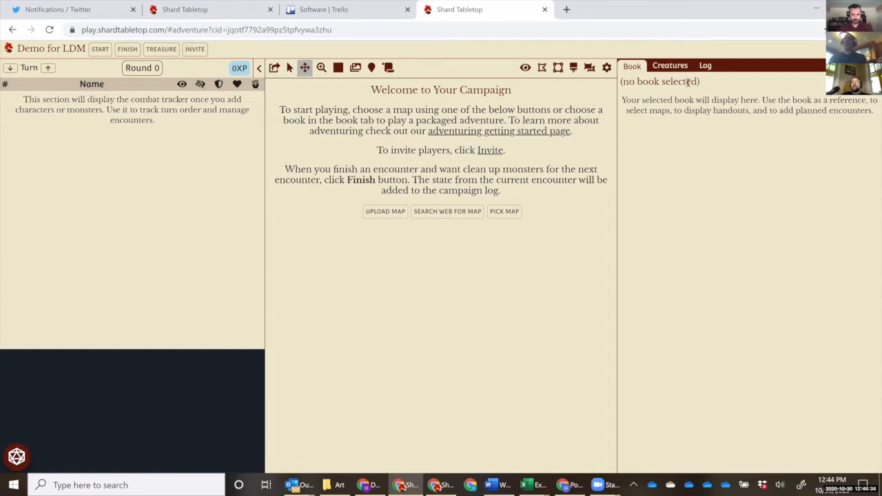
Load the book "Artanga Adventure 03: Beneath Temple Arcana" into the campaign and skim its introduction.
{"action": "left_click", "coordinate": [679, 82]}
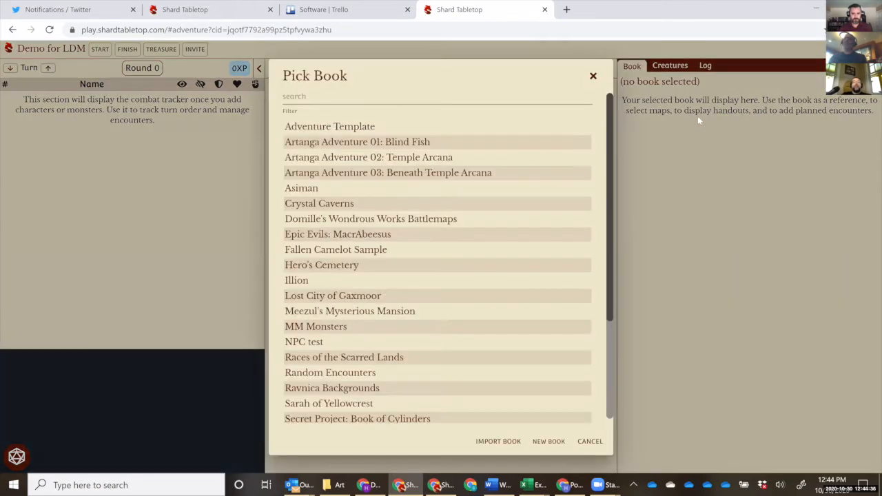
{"action": "left_click", "coordinate": [376, 175]}
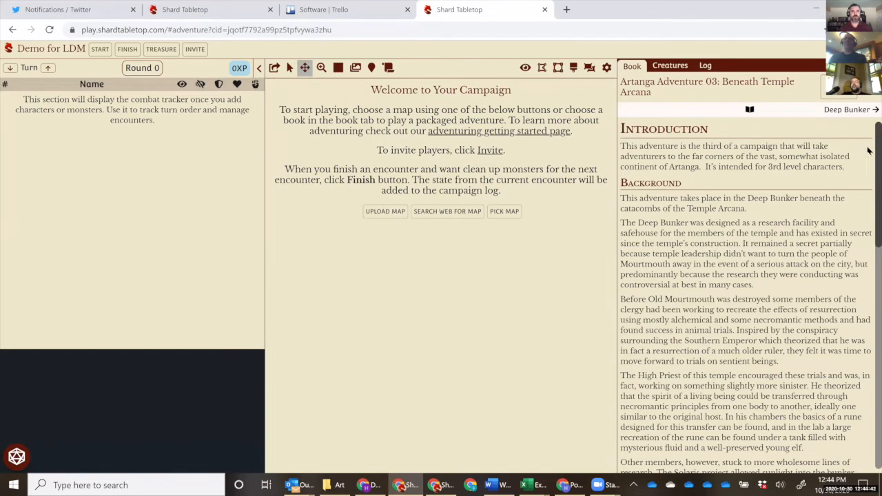
{"action": "scroll", "coordinate": [870, 241], "scroll_direction": "down", "scroll_amount": 3}
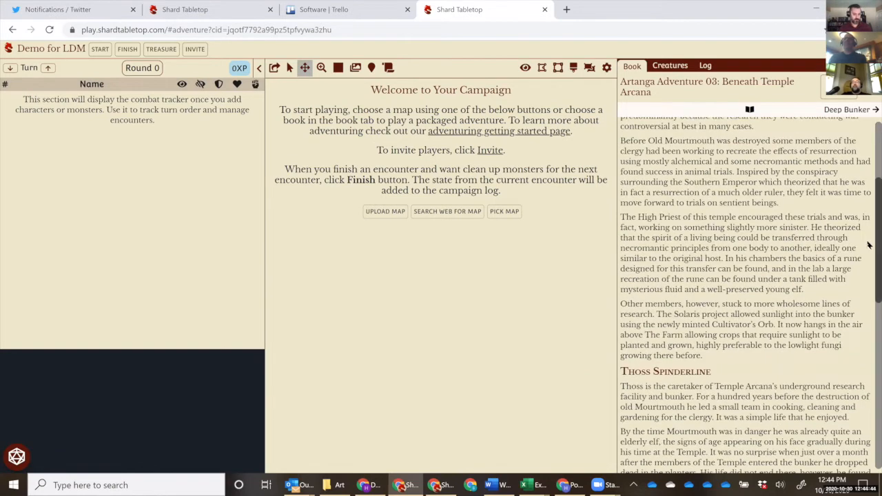
{"action": "scroll", "coordinate": [869, 289], "scroll_direction": "down", "scroll_amount": 7}
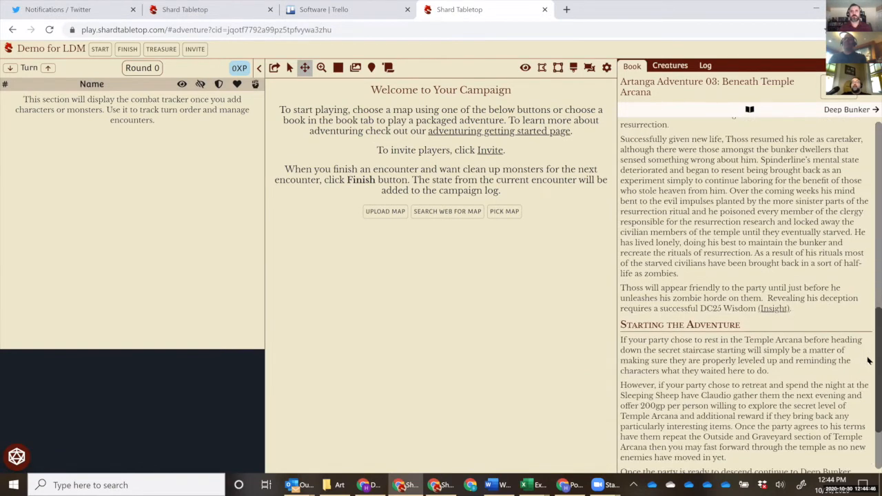
{"action": "scroll", "coordinate": [861, 227], "scroll_direction": "up", "scroll_amount": 2}
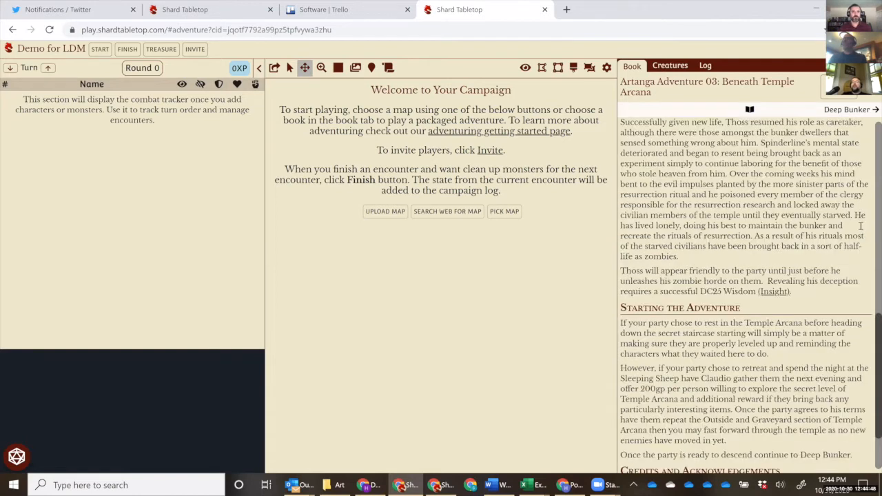
{"action": "scroll", "coordinate": [835, 146], "scroll_direction": "up", "scroll_amount": 3}
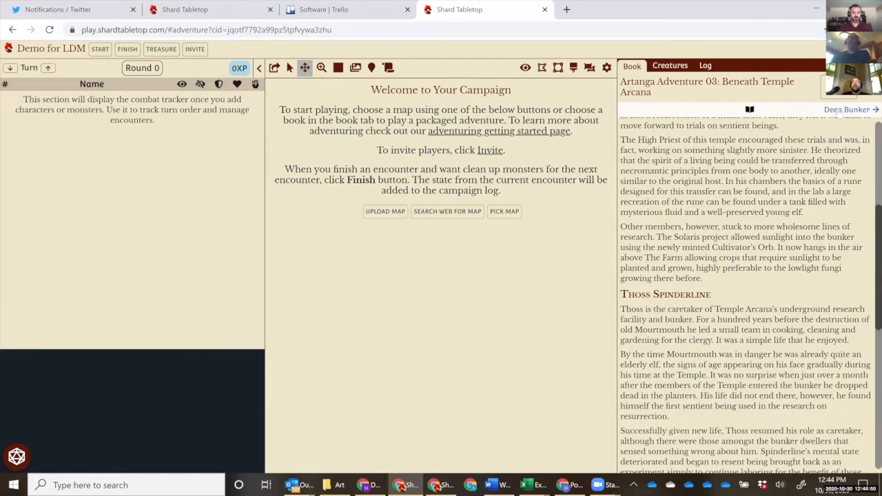
Display the Deep Bunker chapter's map on the campaign board and unfog the L-shaped entry hall corridor.
{"action": "left_click", "coordinate": [844, 110]}
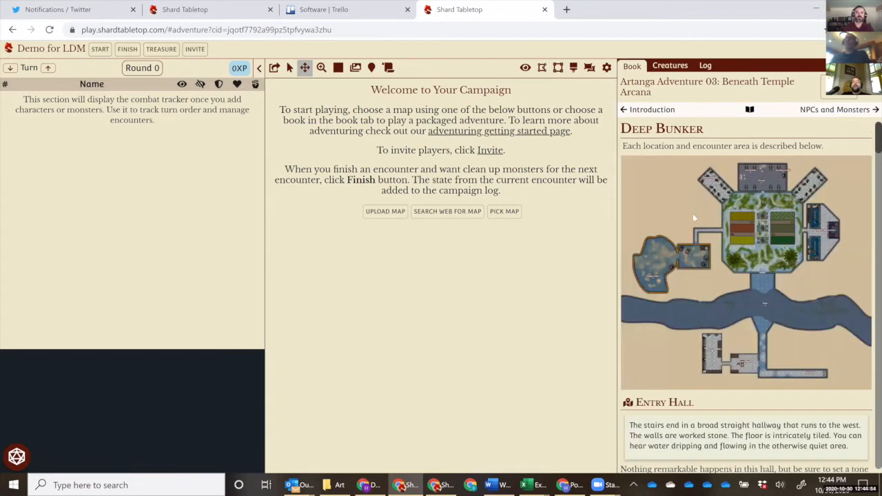
{"action": "left_click", "coordinate": [694, 218]}
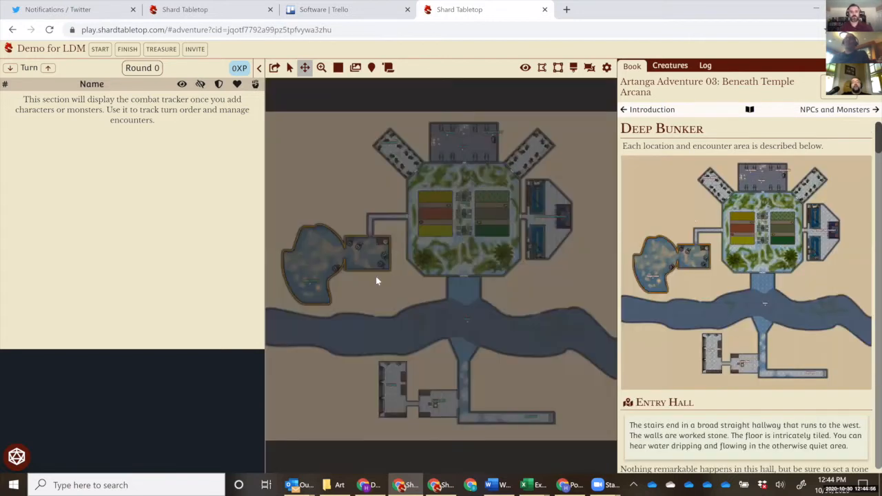
{"action": "right_click", "coordinate": [463, 410]}
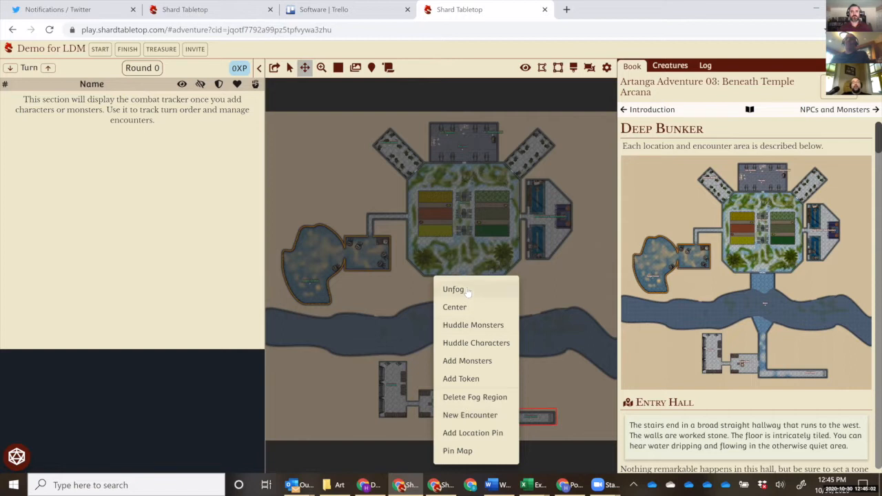
{"action": "left_click", "coordinate": [466, 290]}
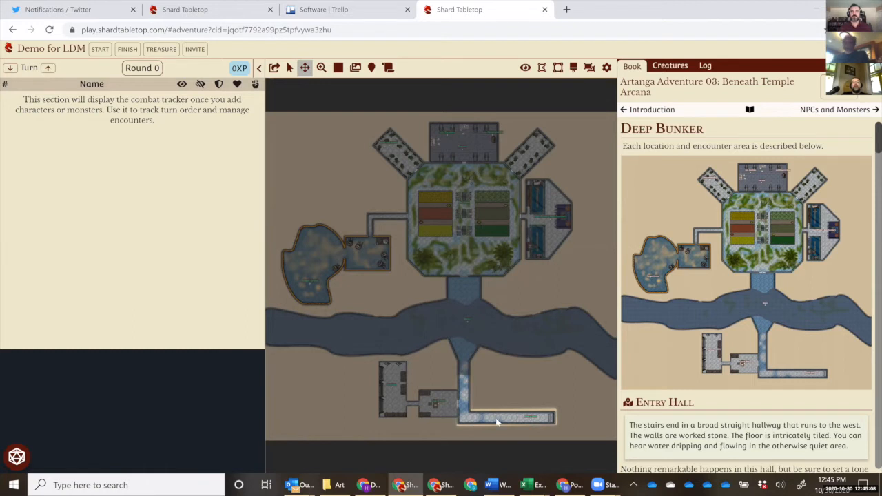
{"action": "left_click", "coordinate": [466, 417]}
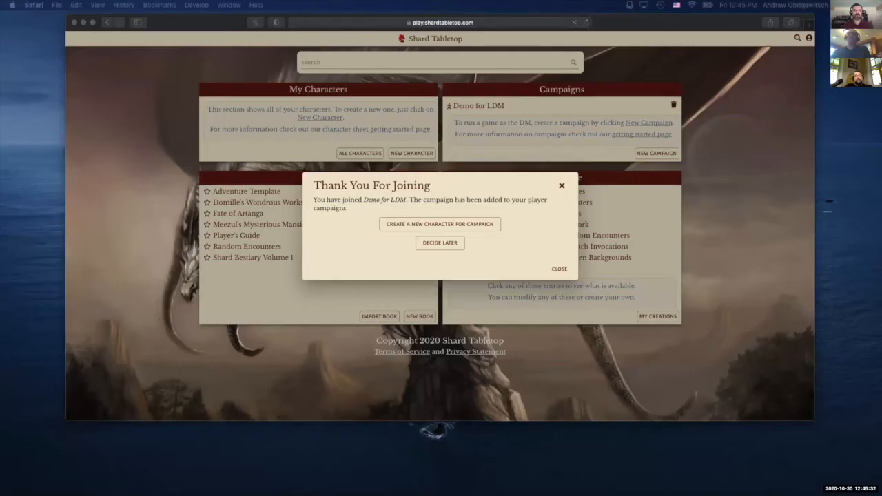
In the player's Safari session, enlarge and reposition the browser window to fill most of the desktop.
{"action": "left_click_drag", "start_coordinate": [666, 26], "coordinate": [644, 38]}
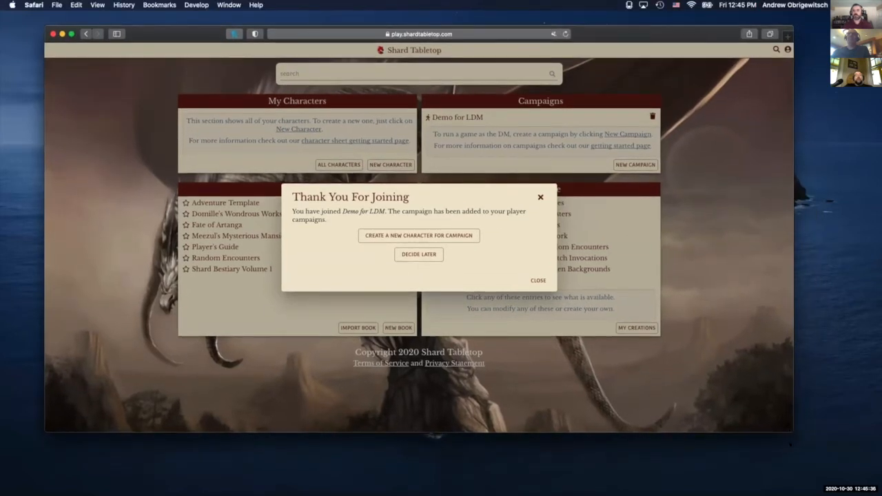
{"action": "left_click_drag", "start_coordinate": [791, 432], "coordinate": [875, 486]}
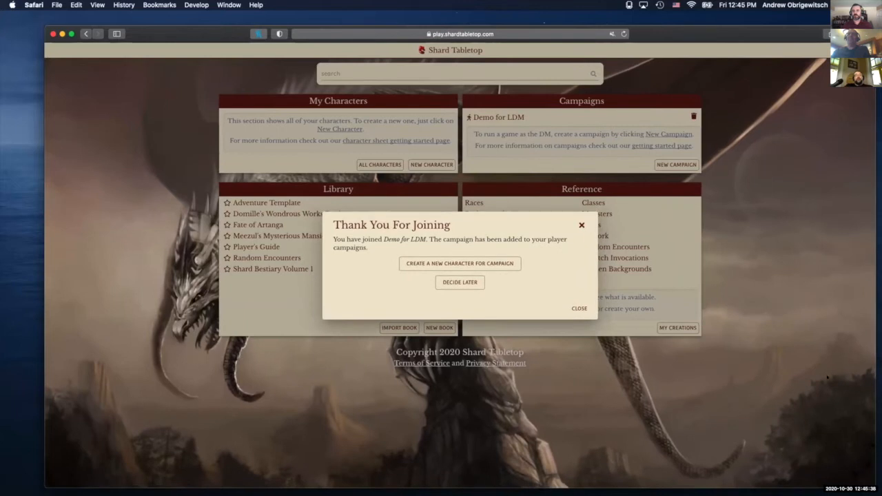
{"action": "left_click_drag", "start_coordinate": [670, 33], "coordinate": [637, 18]}
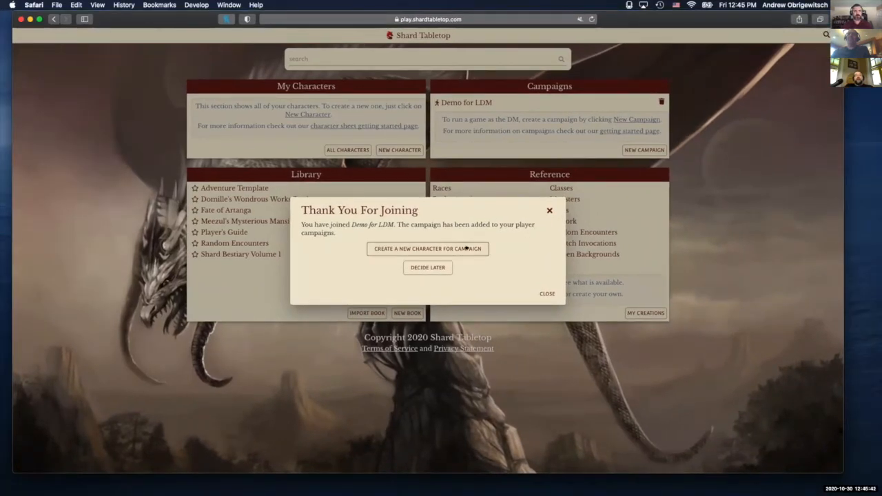
Create a new character for the Demo for LDM campaign using a randomly generated name.
{"action": "left_click", "coordinate": [466, 248]}
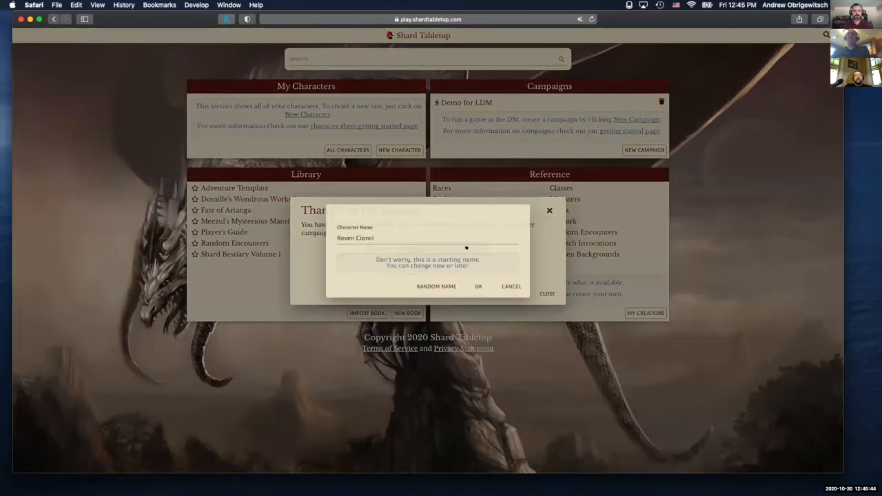
{"action": "left_click", "coordinate": [455, 233]}
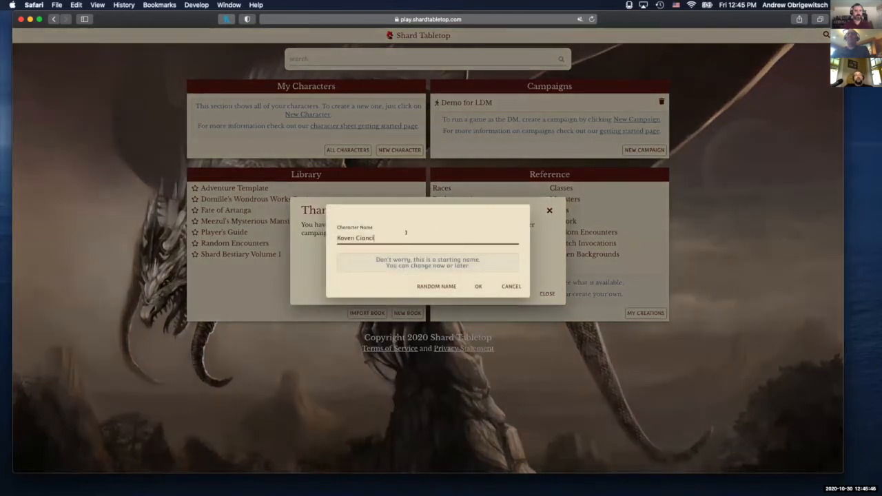
{"action": "left_click_drag", "start_coordinate": [384, 235], "coordinate": [337, 237]}
{"action": "left_click", "coordinate": [415, 233]}
{"action": "left_click", "coordinate": [436, 285]}
{"action": "left_click", "coordinate": [436, 285]}
{"action": "left_click", "coordinate": [436, 284]}
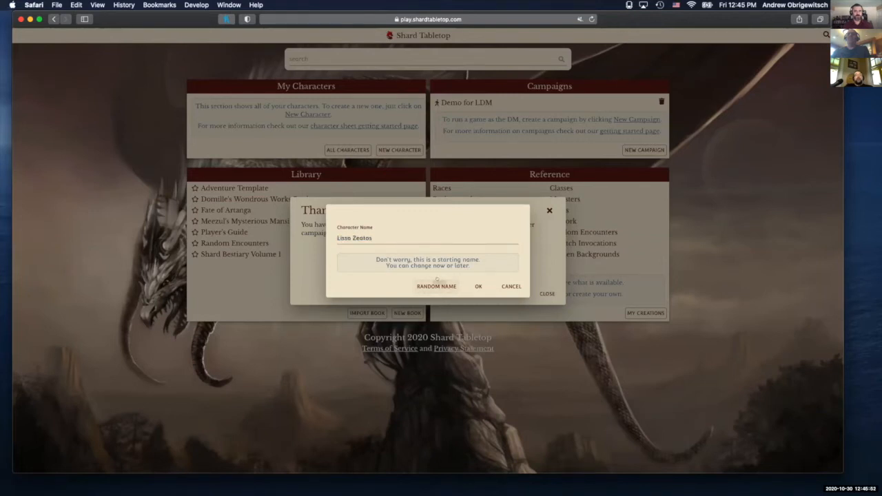
{"action": "left_click", "coordinate": [436, 280]}
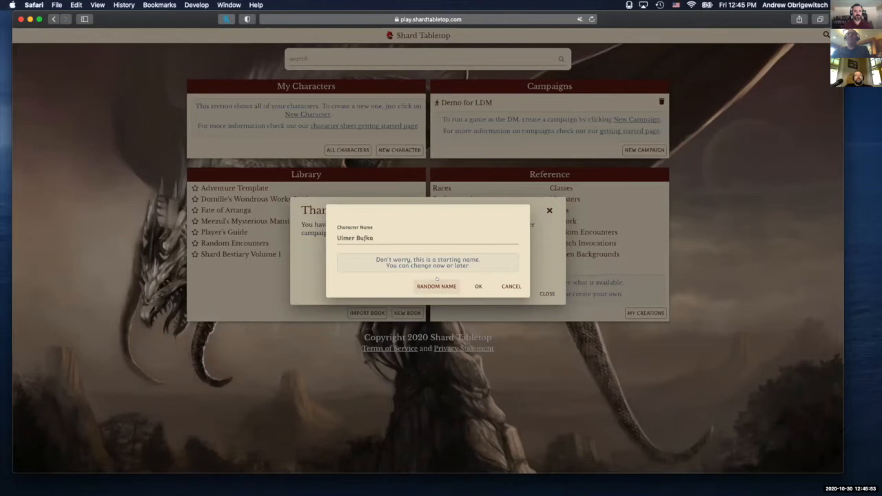
{"action": "left_click", "coordinate": [471, 285]}
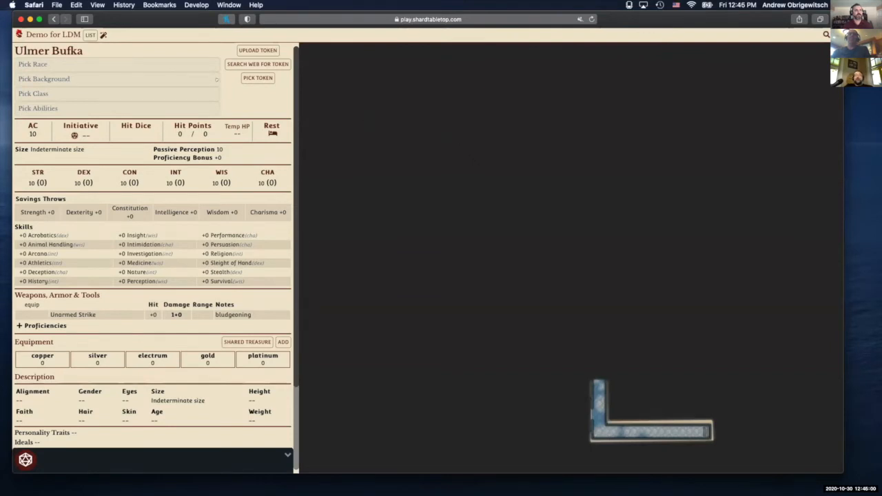
Choose Manticora as the character's race and look through its racial traits.
{"action": "left_click", "coordinate": [107, 65]}
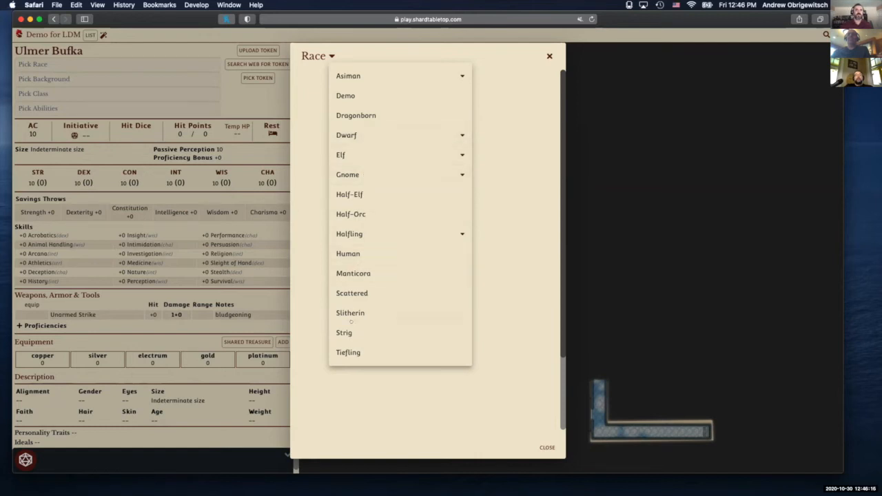
{"action": "left_click", "coordinate": [352, 272]}
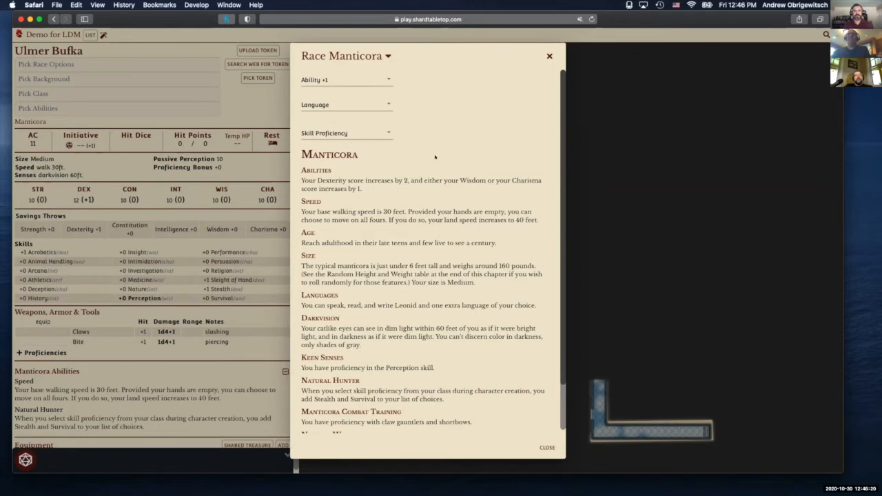
{"action": "scroll", "coordinate": [435, 155], "scroll_direction": "down", "scroll_amount": 2}
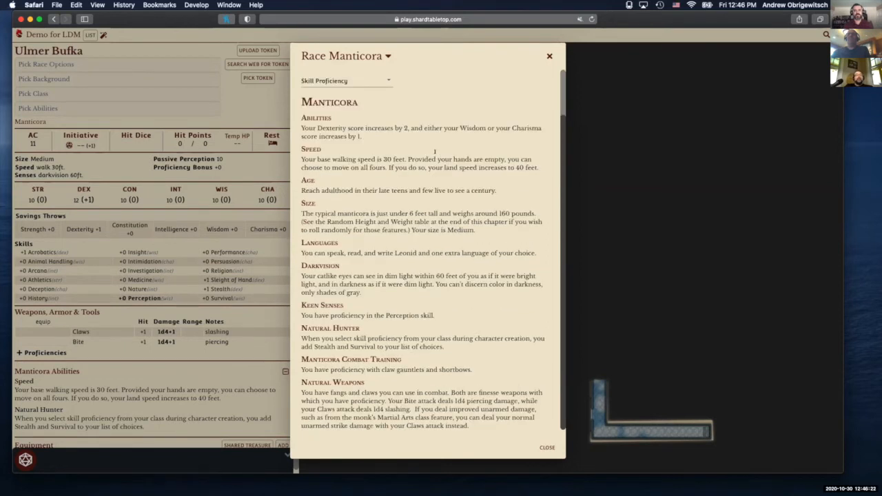
{"action": "scroll", "coordinate": [435, 153], "scroll_direction": "up", "scroll_amount": 2}
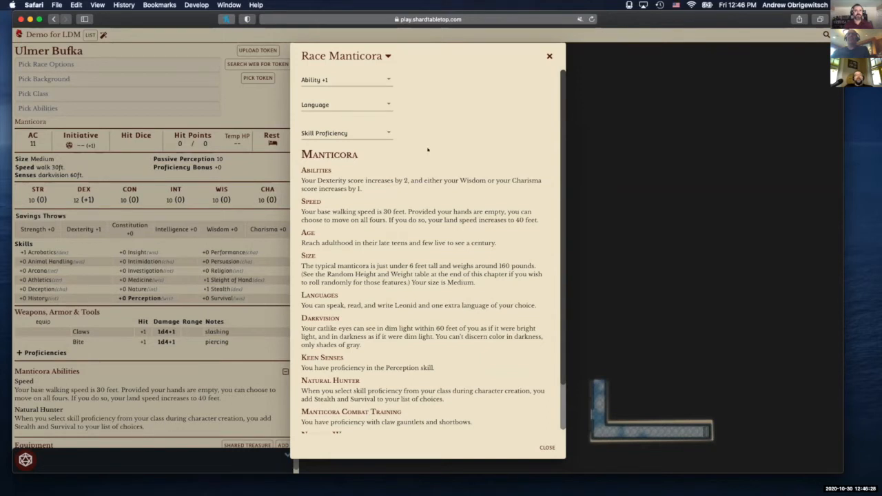
Set the Manticora options to wisdom for the ability increase, Common as the language and Survival as the skill proficiency.
{"action": "left_click", "coordinate": [376, 81]}
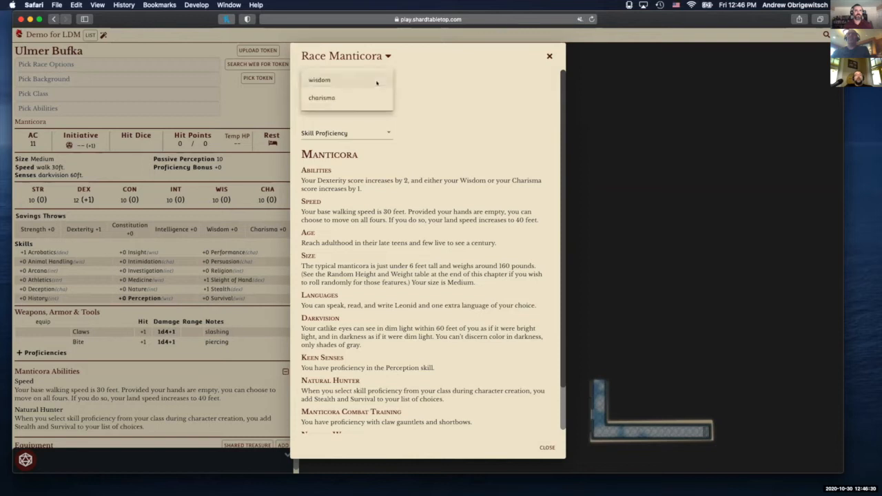
{"action": "left_click", "coordinate": [377, 82]}
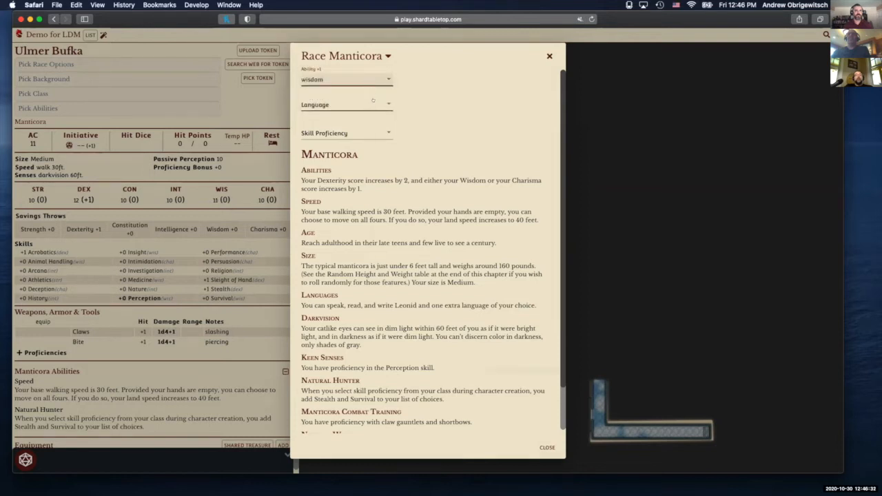
{"action": "left_click", "coordinate": [373, 102]}
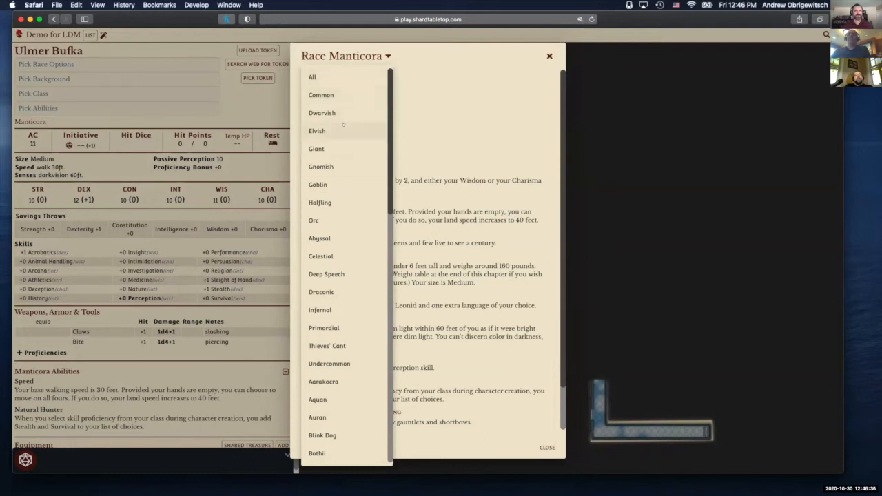
{"action": "left_click", "coordinate": [344, 95]}
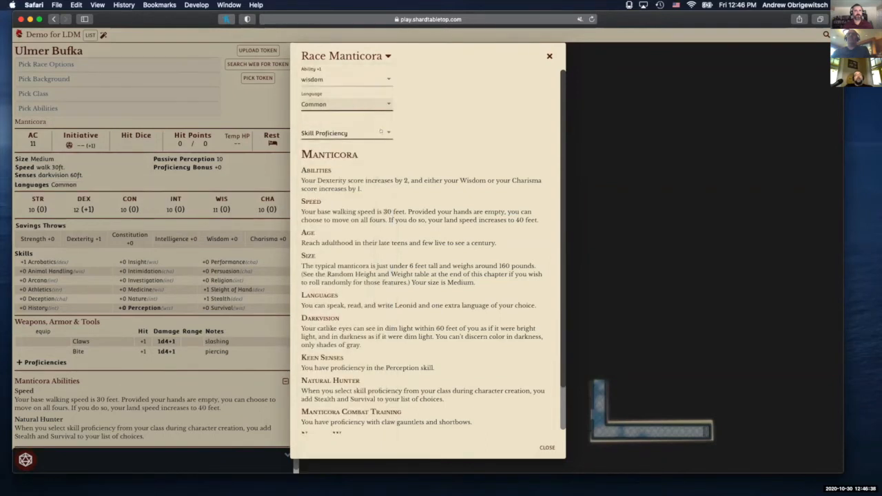
{"action": "left_click", "coordinate": [352, 135]}
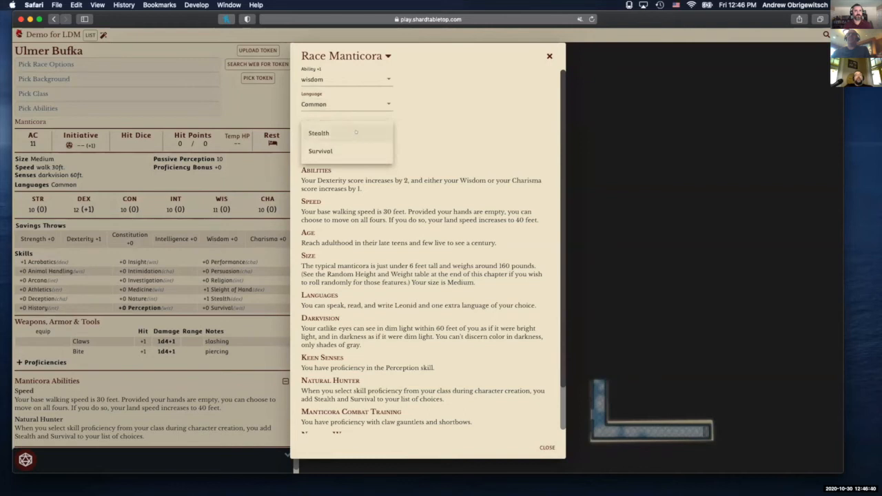
{"action": "left_click", "coordinate": [356, 151]}
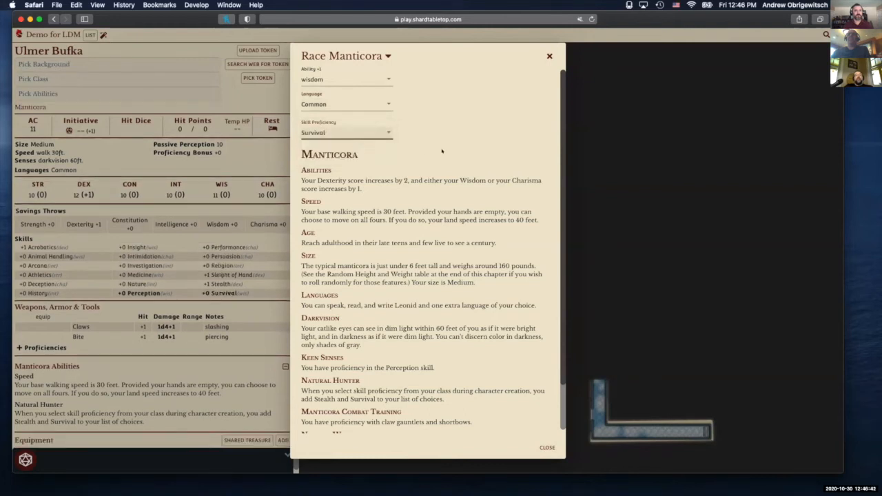
{"action": "scroll", "coordinate": [443, 165], "scroll_direction": "down", "scroll_amount": 2}
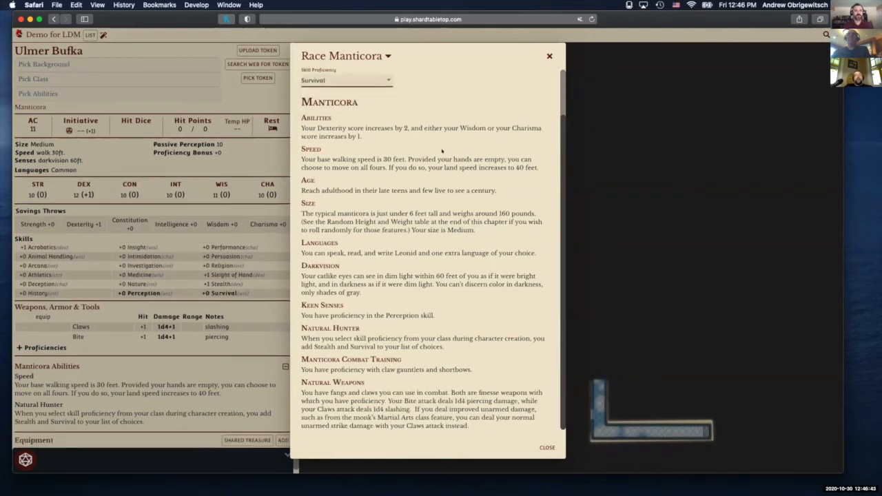
{"action": "left_click", "coordinate": [547, 448]}
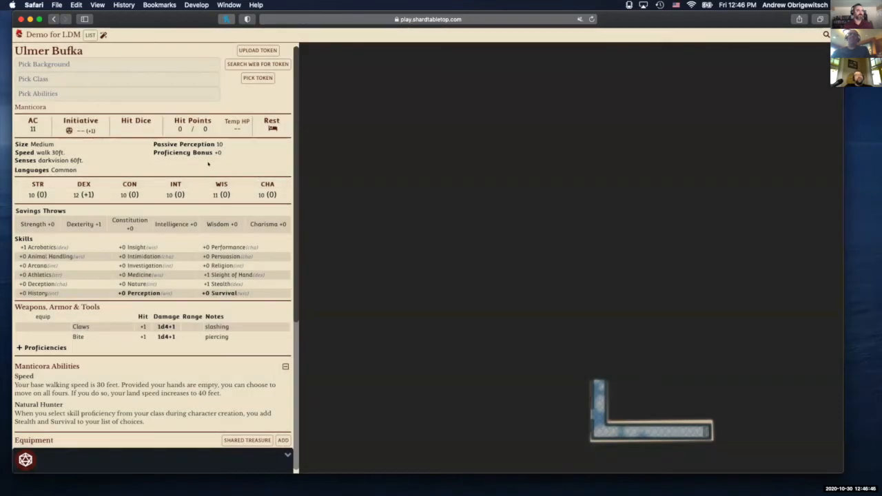
Choose the Acolyte background and look through its features, personality traits, ideals, bonds and flaws.
{"action": "left_click", "coordinate": [92, 64]}
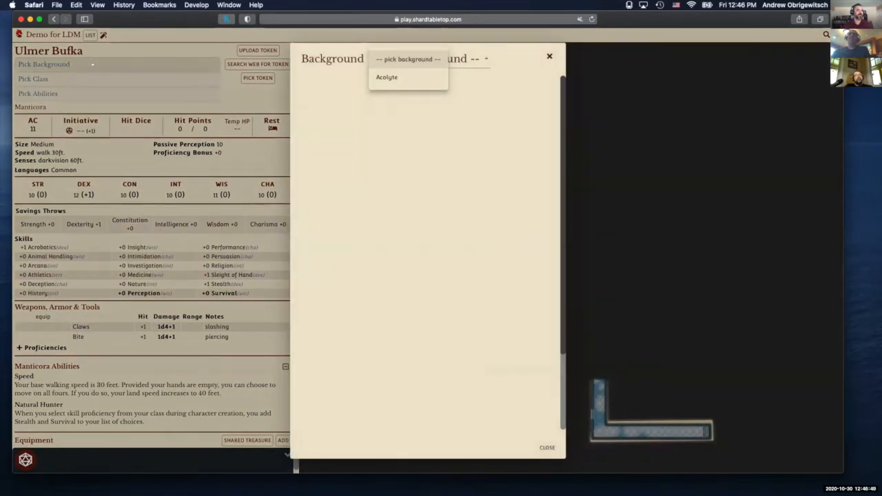
{"action": "left_click", "coordinate": [400, 78]}
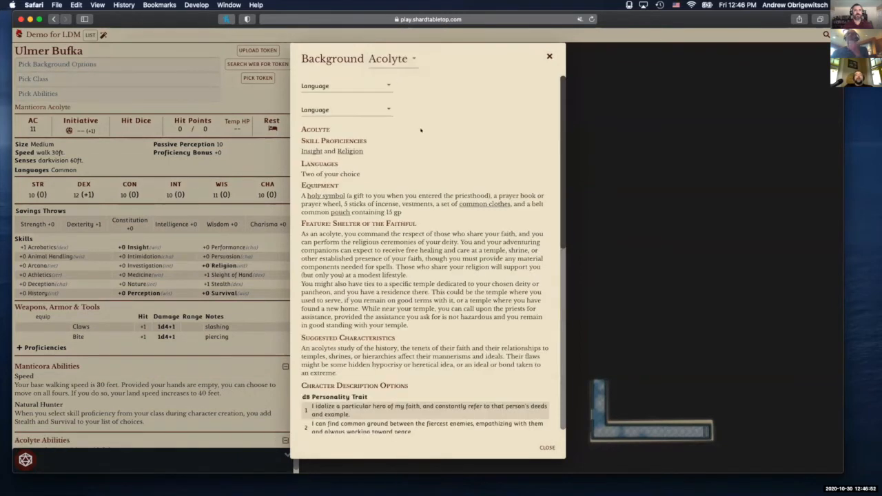
{"action": "scroll", "coordinate": [420, 130], "scroll_direction": "down", "scroll_amount": 10}
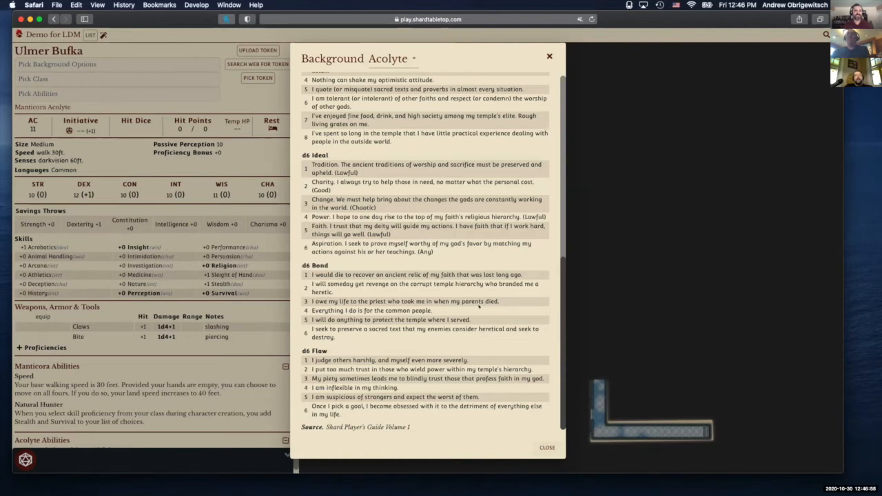
{"action": "scroll", "coordinate": [384, 187], "scroll_direction": "up", "scroll_amount": 10}
{"action": "scroll", "coordinate": [384, 187], "scroll_direction": "down", "scroll_amount": 5}
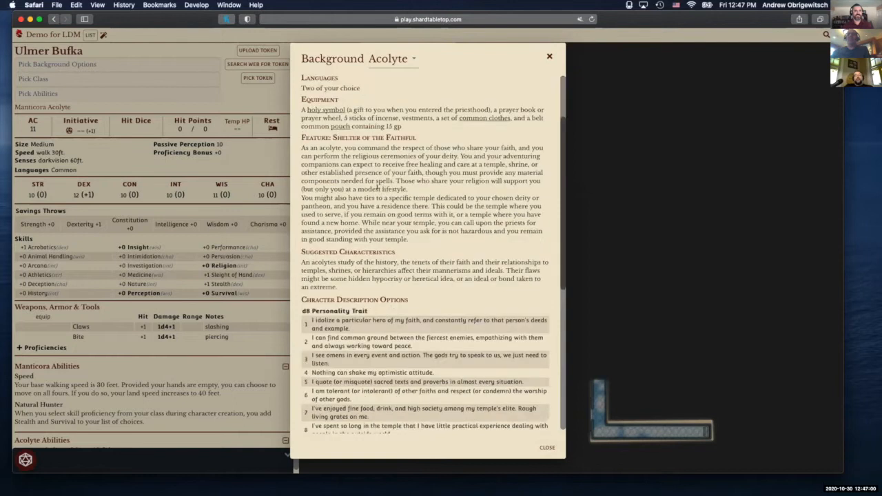
{"action": "double_click", "coordinate": [305, 224]}
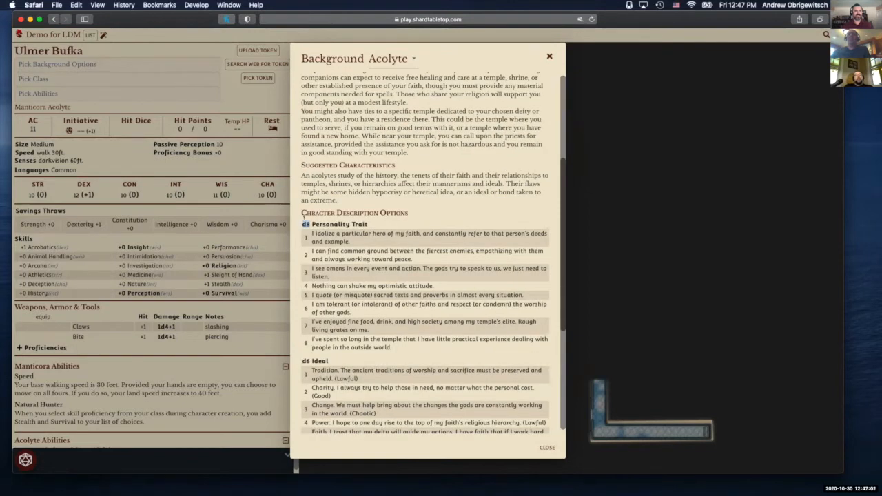
{"action": "left_click", "coordinate": [319, 218]}
{"action": "scroll", "coordinate": [319, 228], "scroll_direction": "down", "scroll_amount": 5}
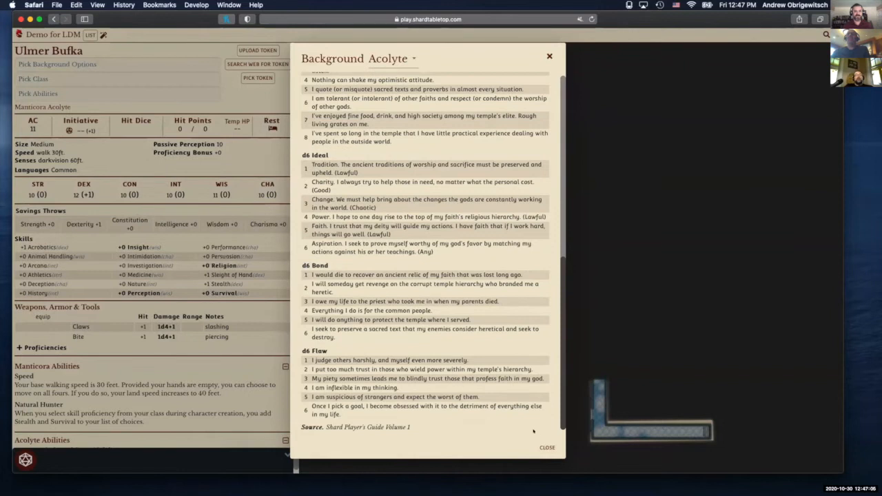
{"action": "scroll", "coordinate": [472, 279], "scroll_direction": "up", "scroll_amount": 6}
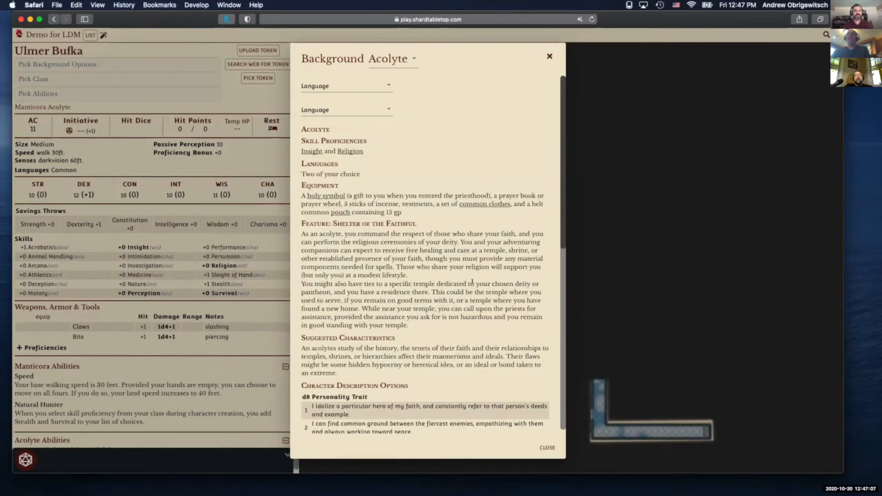
Set the Acolyte background's two languages to Dwarvish and Elvish.
{"action": "left_click", "coordinate": [381, 86]}
{"action": "left_click", "coordinate": [334, 114]}
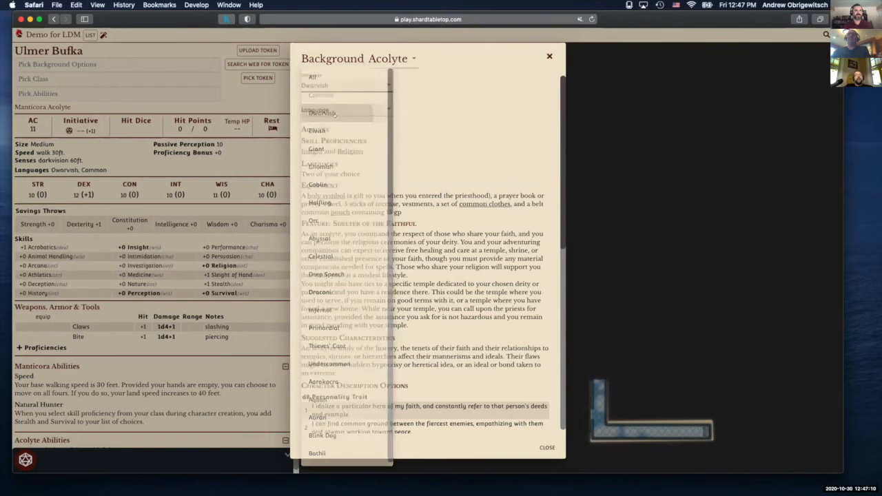
{"action": "left_click", "coordinate": [337, 110]}
{"action": "left_click", "coordinate": [342, 126]}
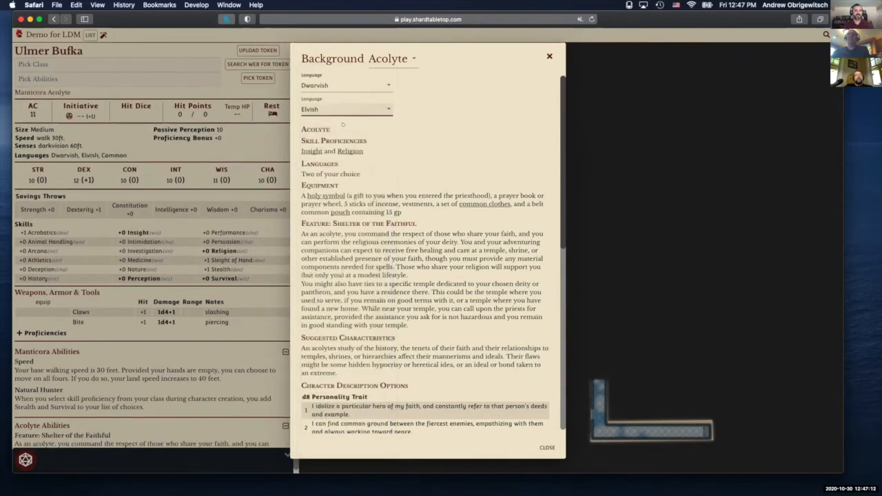
{"action": "scroll", "coordinate": [343, 125], "scroll_direction": "down", "scroll_amount": 15}
{"action": "left_click", "coordinate": [547, 447]}
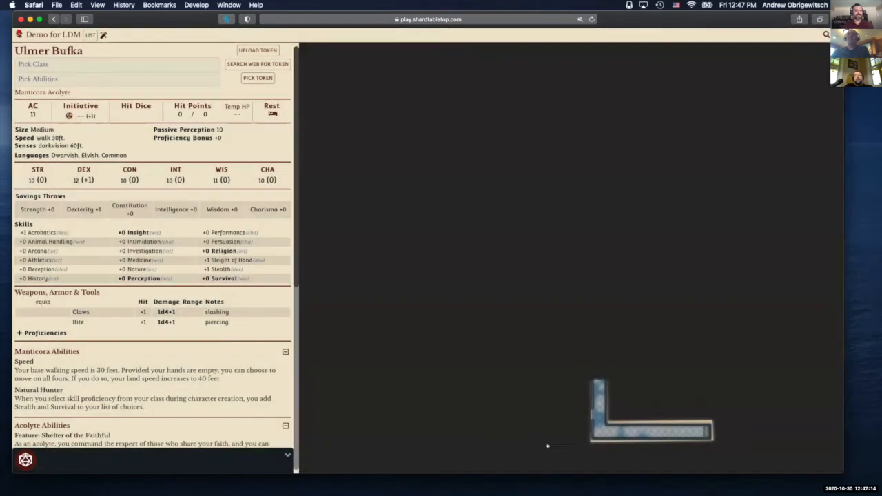
Give the character a first class level in Cleric, reviewing the class table, features and description options before saving.
{"action": "left_click", "coordinate": [99, 64]}
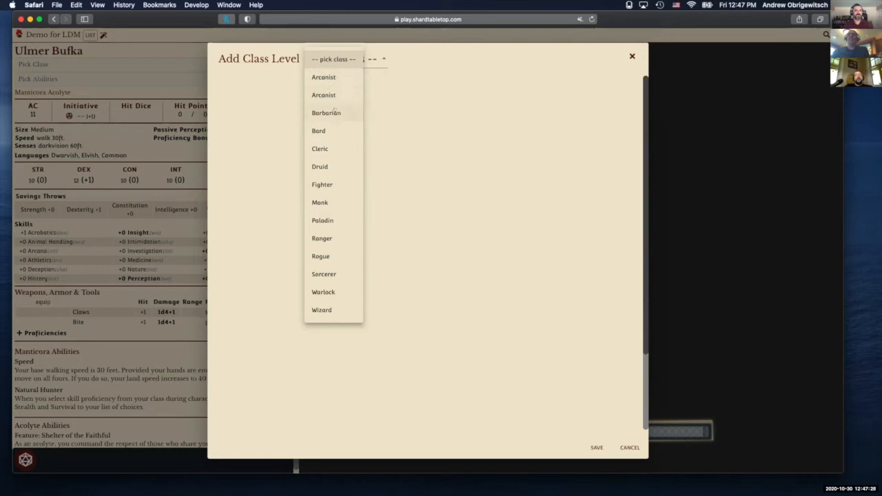
{"action": "left_click", "coordinate": [321, 148]}
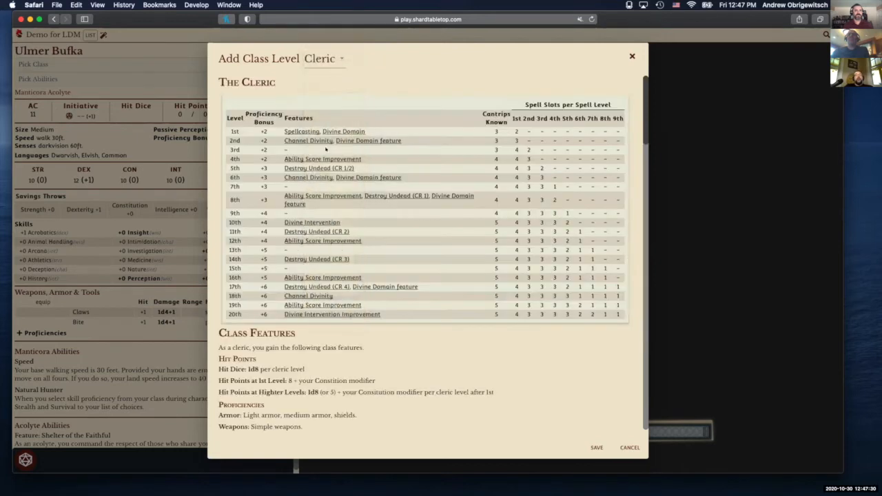
{"action": "scroll", "coordinate": [407, 143], "scroll_direction": "down", "scroll_amount": 10}
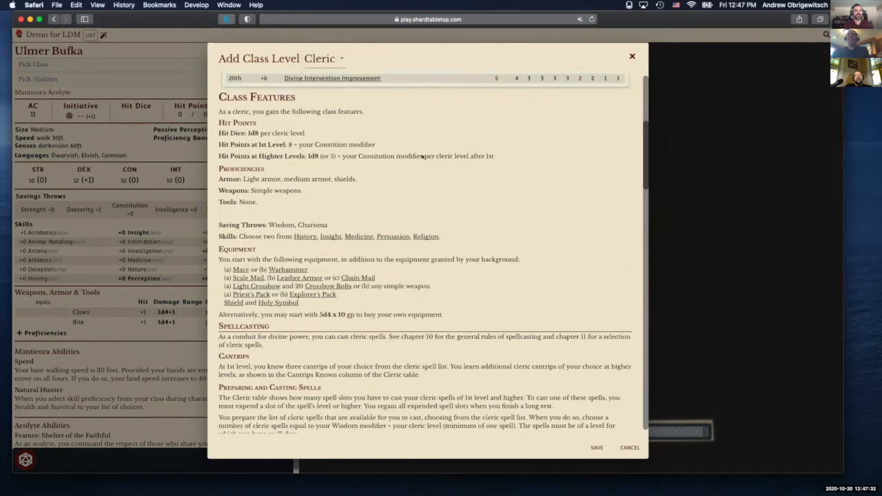
{"action": "scroll", "coordinate": [422, 158], "scroll_direction": "up", "scroll_amount": 10}
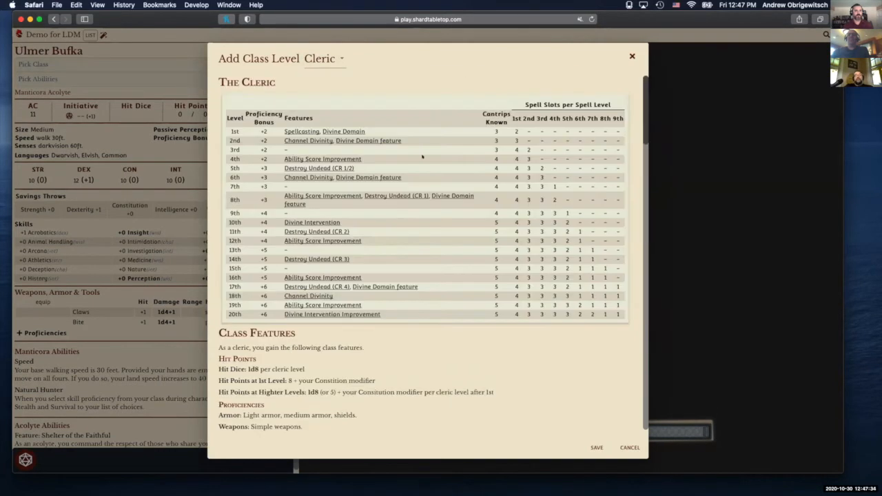
{"action": "scroll", "coordinate": [421, 157], "scroll_direction": "down", "scroll_amount": 15}
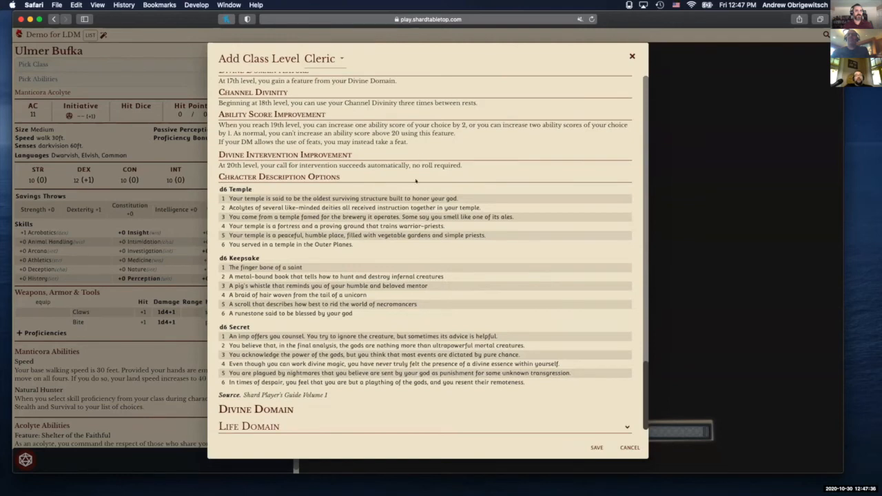
{"action": "scroll", "coordinate": [415, 181], "scroll_direction": "up", "scroll_amount": 20}
{"action": "scroll", "coordinate": [398, 270], "scroll_direction": "down", "scroll_amount": 5}
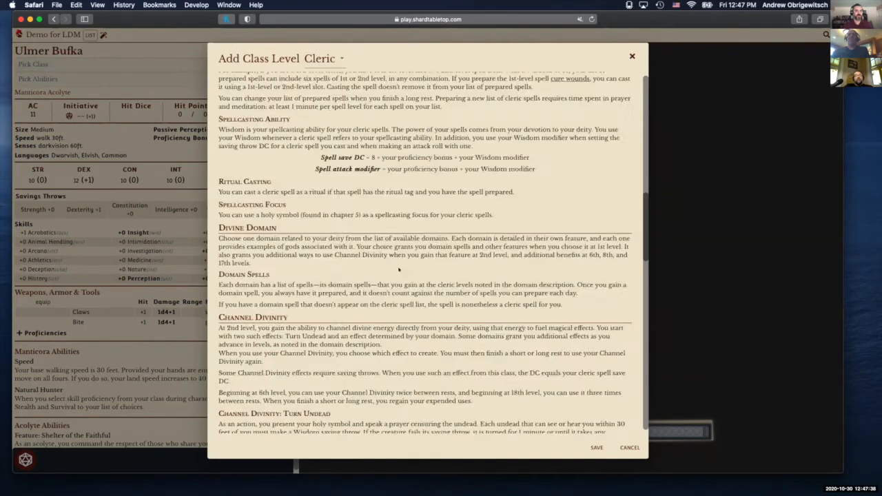
{"action": "scroll", "coordinate": [398, 269], "scroll_direction": "down", "scroll_amount": 10}
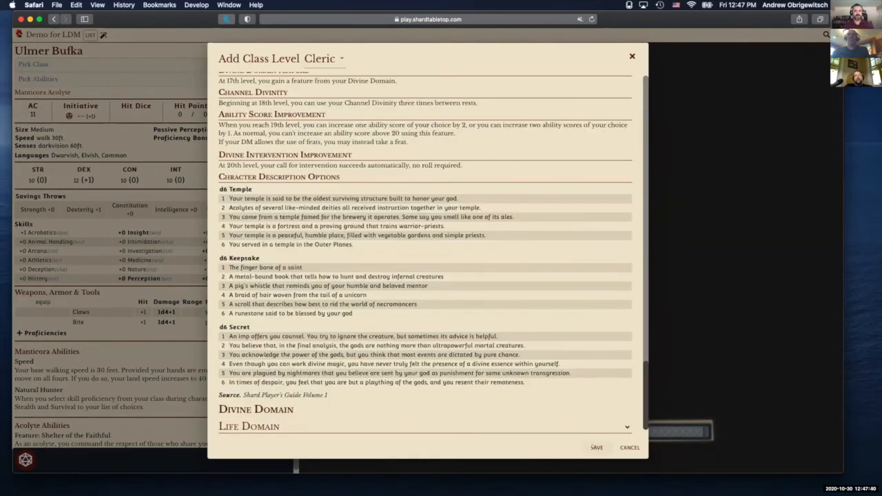
{"action": "left_click", "coordinate": [597, 447]}
Set the level 1 Cleric skill proficiencies to History and Medicine.
{"action": "left_click", "coordinate": [446, 253]}
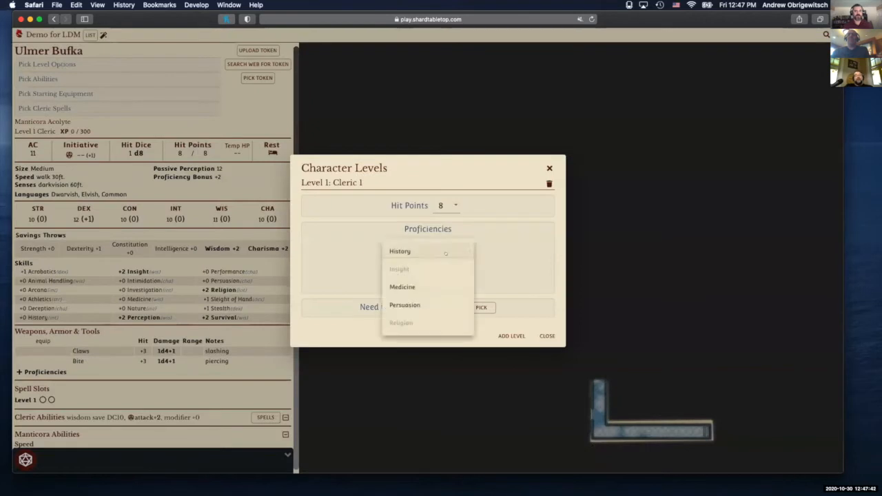
{"action": "left_click", "coordinate": [431, 252]}
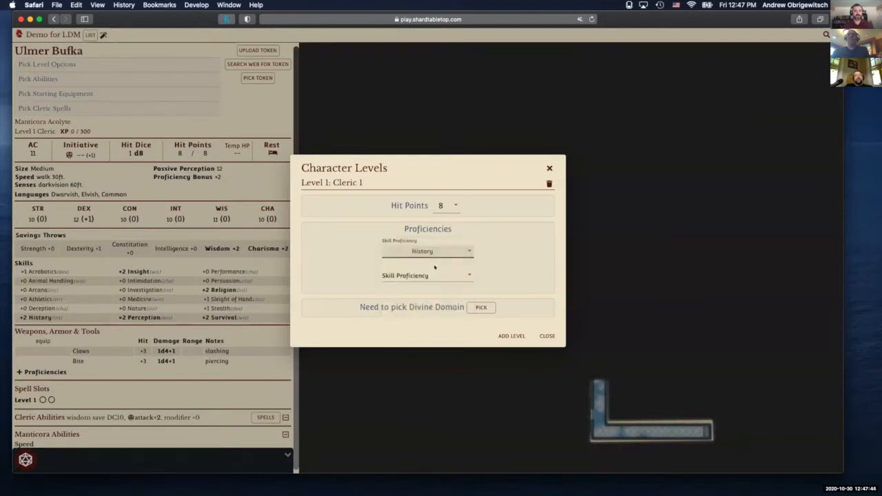
{"action": "left_click", "coordinate": [431, 275]}
{"action": "left_click", "coordinate": [415, 307]}
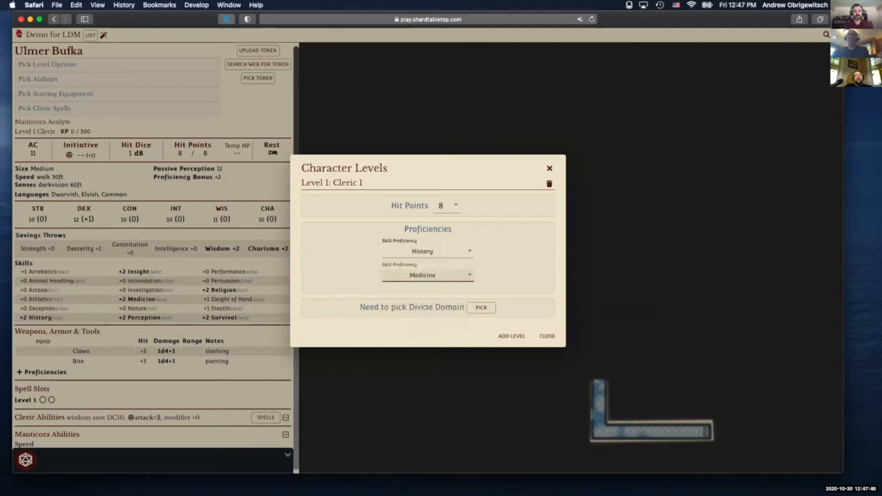
Choose and save Life Domain as the Cleric's Divine Domain.
{"action": "left_click", "coordinate": [474, 306]}
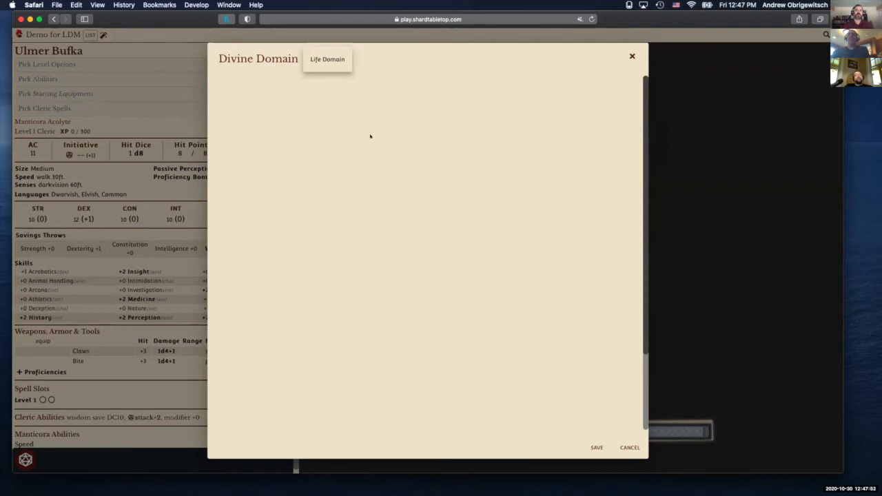
{"action": "left_click", "coordinate": [314, 52]}
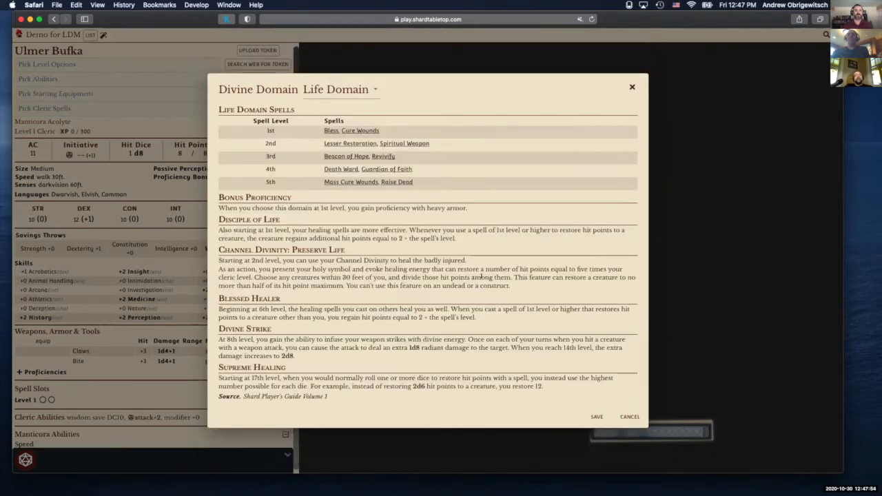
{"action": "left_click", "coordinate": [595, 417]}
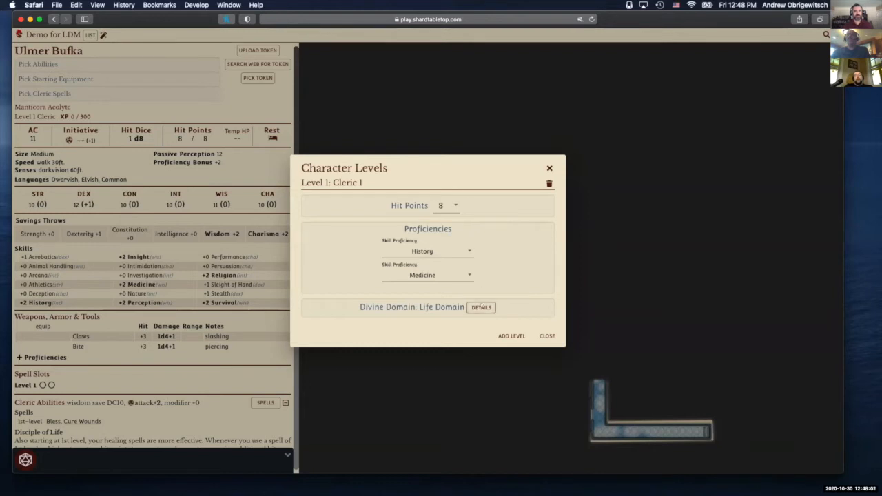
Switch the ability score method to Roll Scores and roll six values with the Standard best of 4d6 option.
{"action": "left_click", "coordinate": [547, 336]}
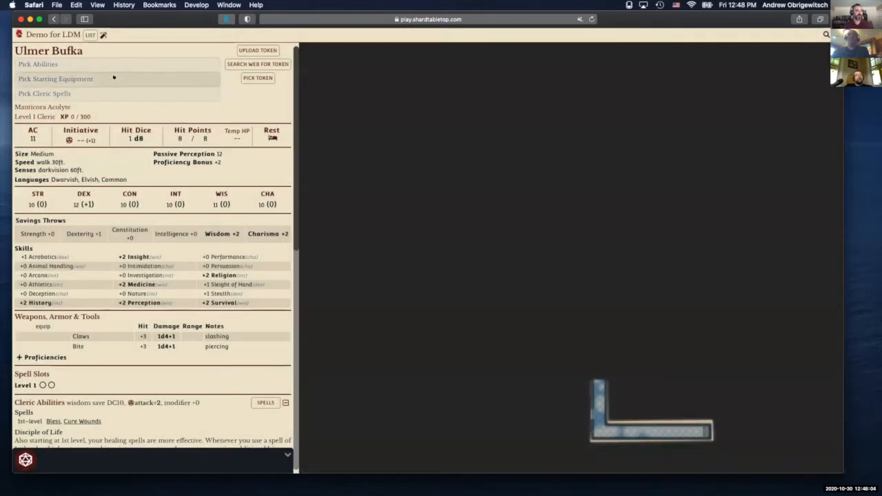
{"action": "left_click", "coordinate": [86, 65]}
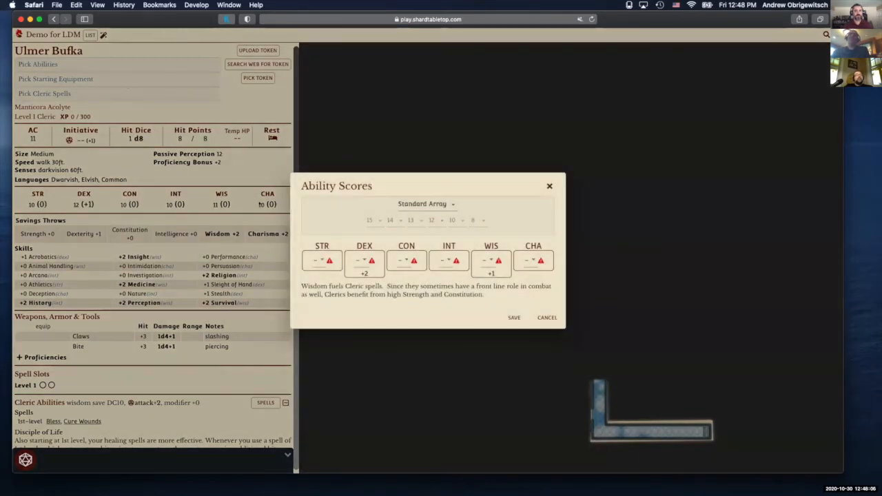
{"action": "left_click", "coordinate": [422, 204]}
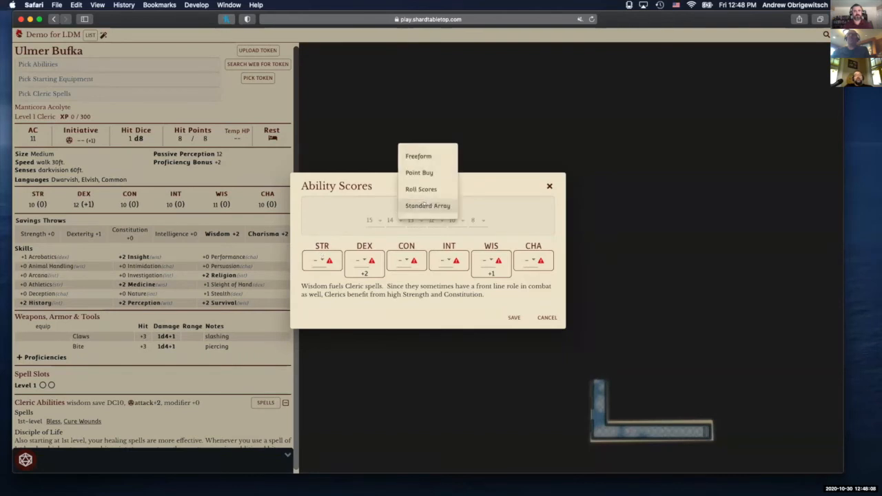
{"action": "left_click", "coordinate": [424, 183]}
{"action": "left_click", "coordinate": [425, 183]}
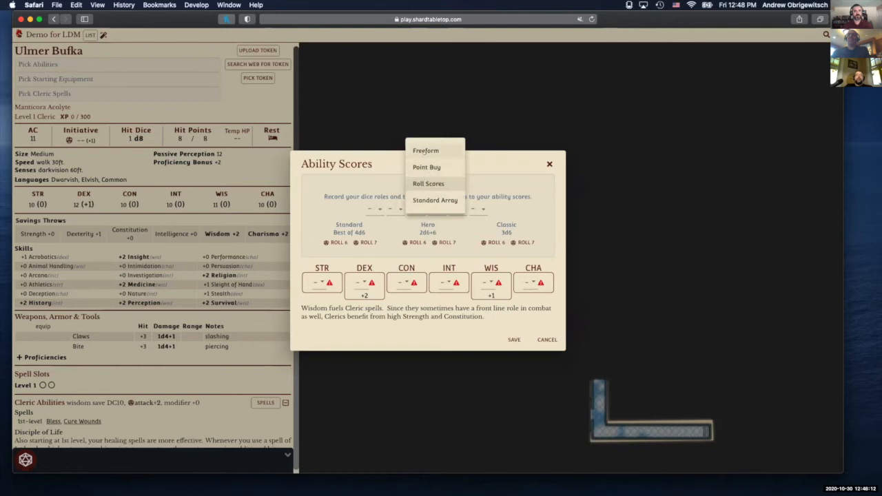
{"action": "left_click", "coordinate": [428, 183]}
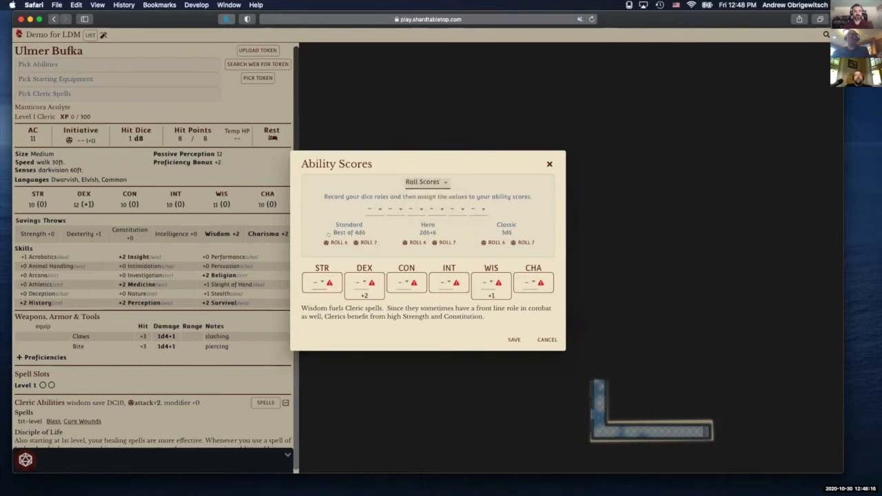
{"action": "left_click", "coordinate": [322, 241]}
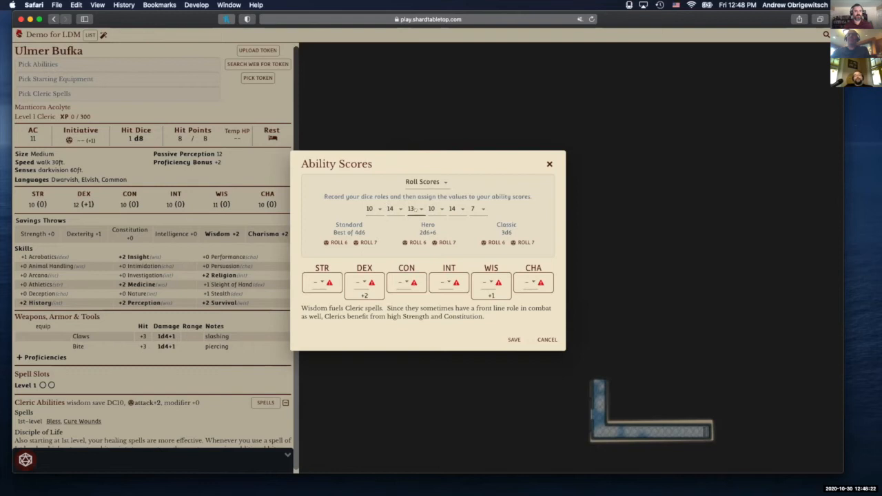
{"action": "left_click", "coordinate": [368, 208]}
{"action": "left_click", "coordinate": [370, 208]}
Assign the rolled scores 10 to Strength, 10 to Dexterity and 13 to Constitution.
{"action": "left_click", "coordinate": [307, 283]}
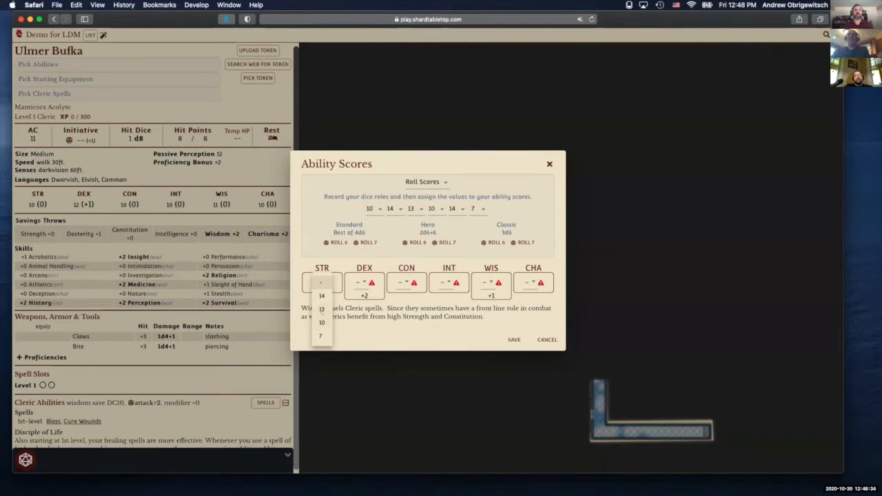
{"action": "left_click", "coordinate": [321, 321]}
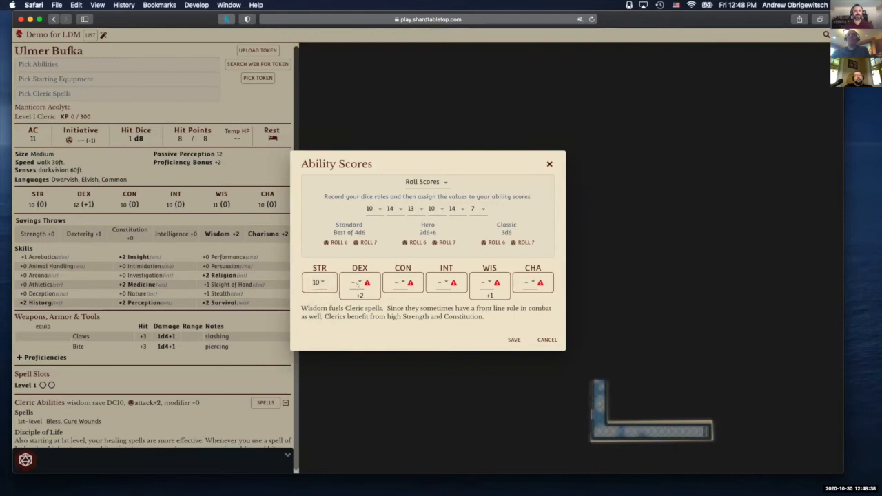
{"action": "left_click", "coordinate": [350, 285]}
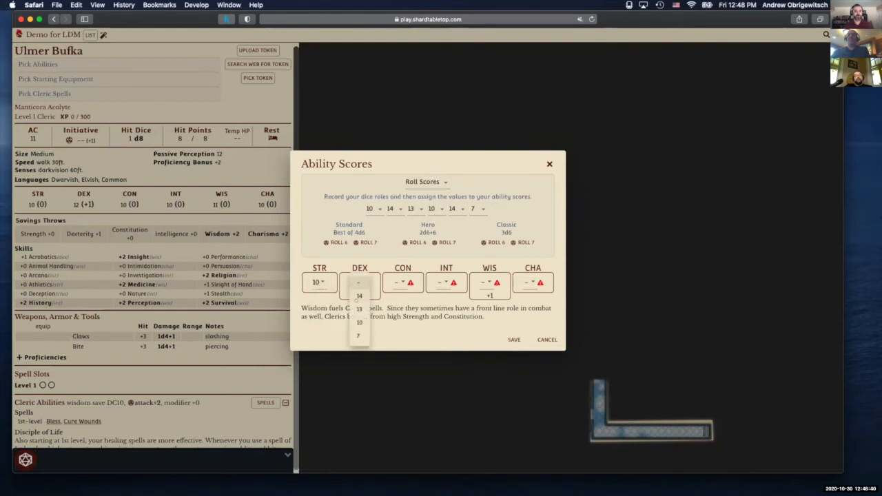
{"action": "left_click", "coordinate": [358, 321]}
{"action": "left_click", "coordinate": [388, 282]}
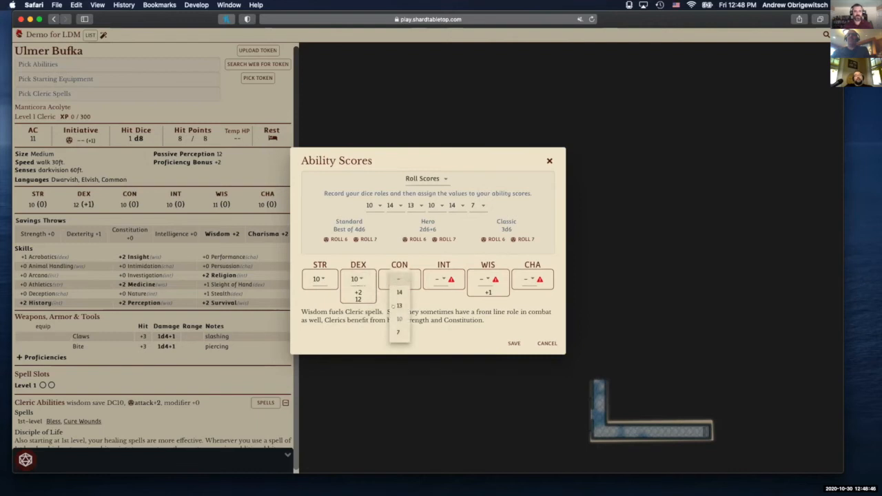
{"action": "left_click", "coordinate": [396, 305]}
Assign 7 to Intelligence, 14 to Wisdom and 14 to Charisma, and save the ability scores.
{"action": "left_click", "coordinate": [430, 284]}
{"action": "left_click", "coordinate": [436, 332]}
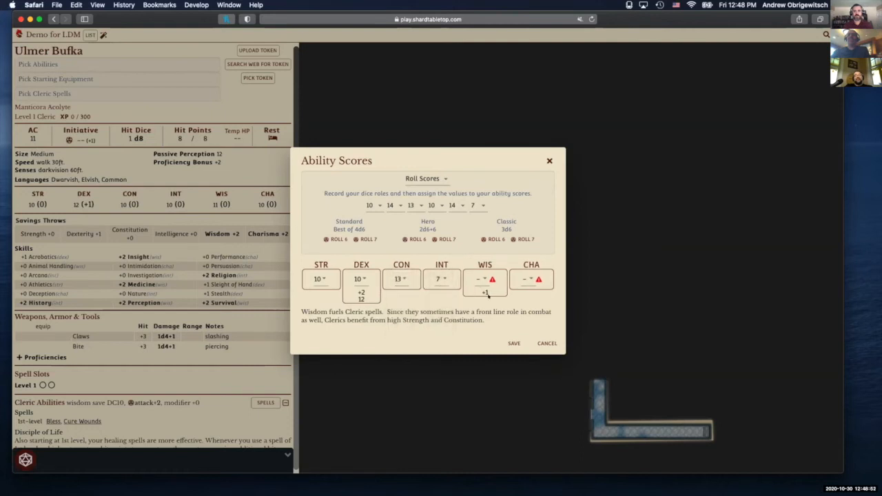
{"action": "left_click", "coordinate": [483, 282]}
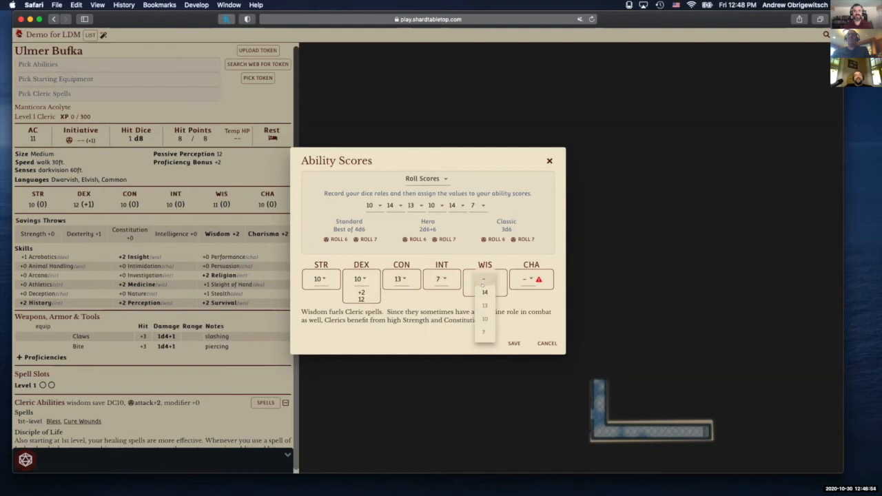
{"action": "left_click", "coordinate": [483, 292]}
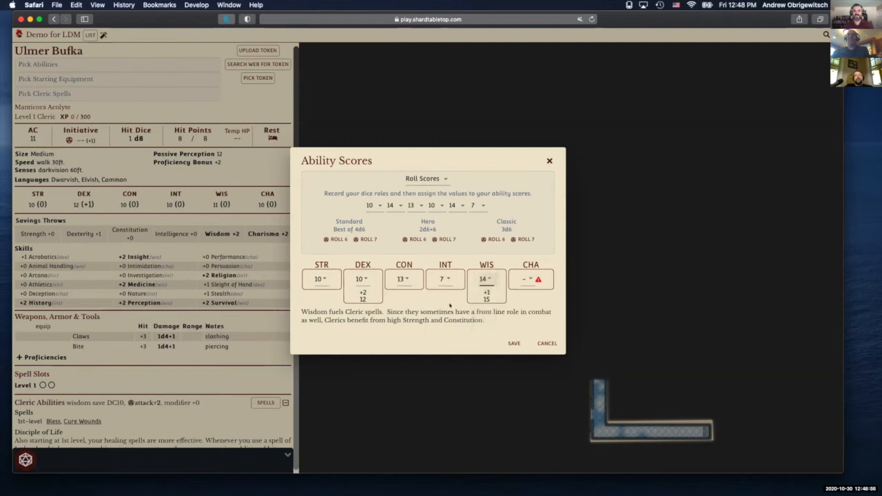
{"action": "left_click", "coordinate": [527, 282]}
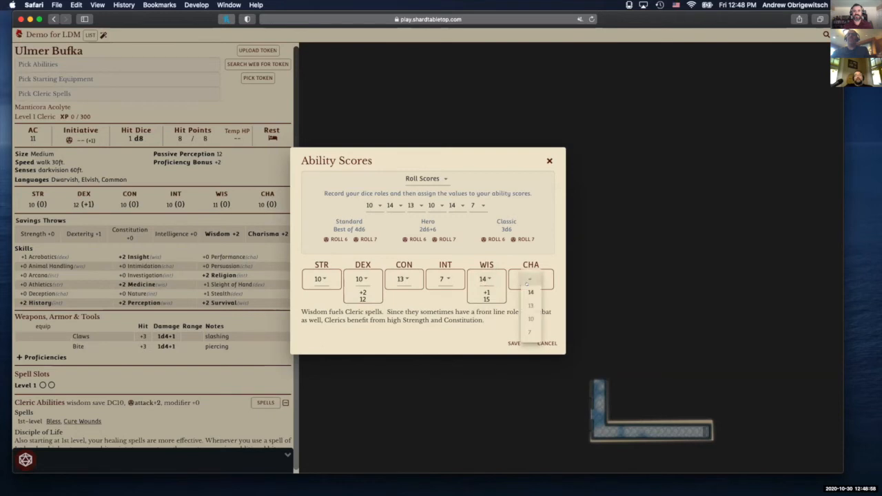
{"action": "left_click", "coordinate": [531, 292]}
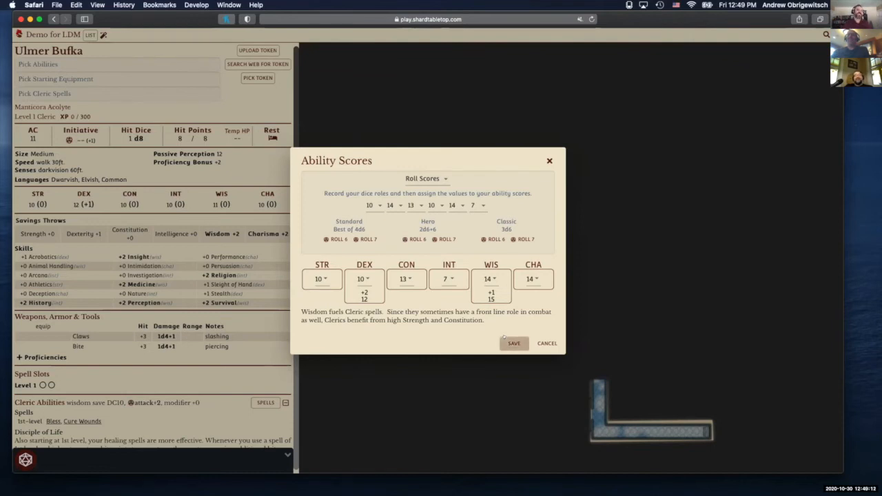
{"action": "left_click", "coordinate": [512, 341]}
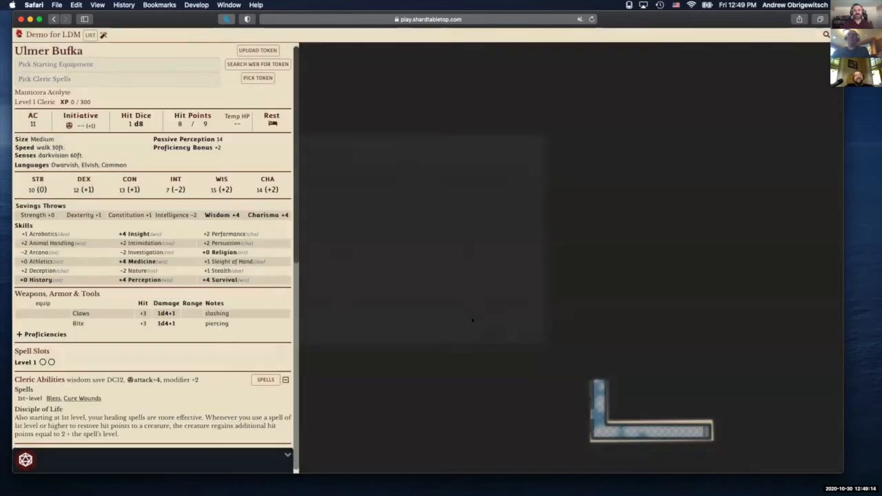
Add the default starting equipment with mace, scale mail, light crossbow and bolts, priest's pack and prayer book.
{"action": "left_click", "coordinate": [83, 67]}
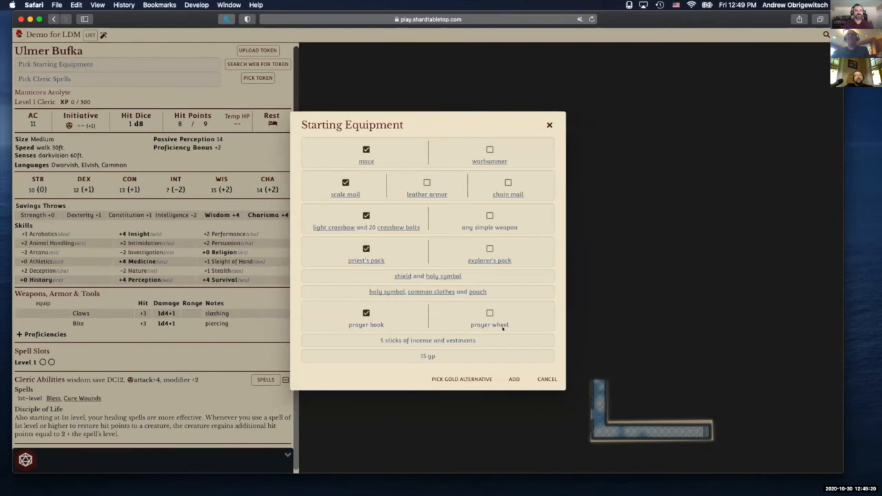
{"action": "left_click", "coordinate": [513, 377]}
Pick the Cleric cantrips Guidance, Mending and Sacred Flame, prepare Bane, Detect Magic and Guiding Bolt, and save the spells.
{"action": "left_click", "coordinate": [44, 64]}
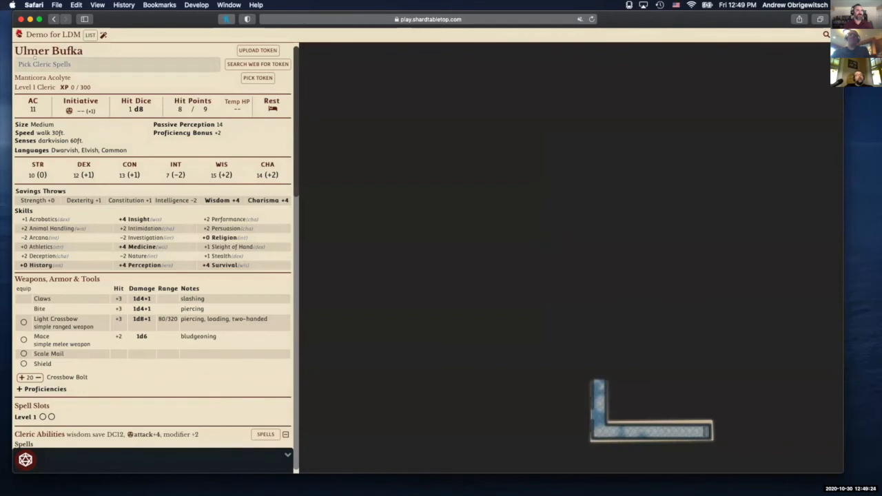
{"action": "left_click", "coordinate": [225, 122]}
{"action": "left_click", "coordinate": [225, 148]}
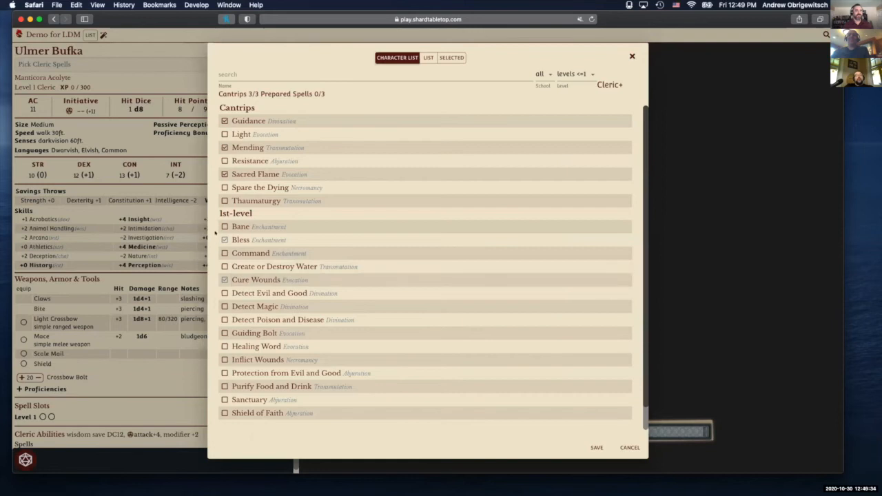
{"action": "left_click", "coordinate": [224, 227]}
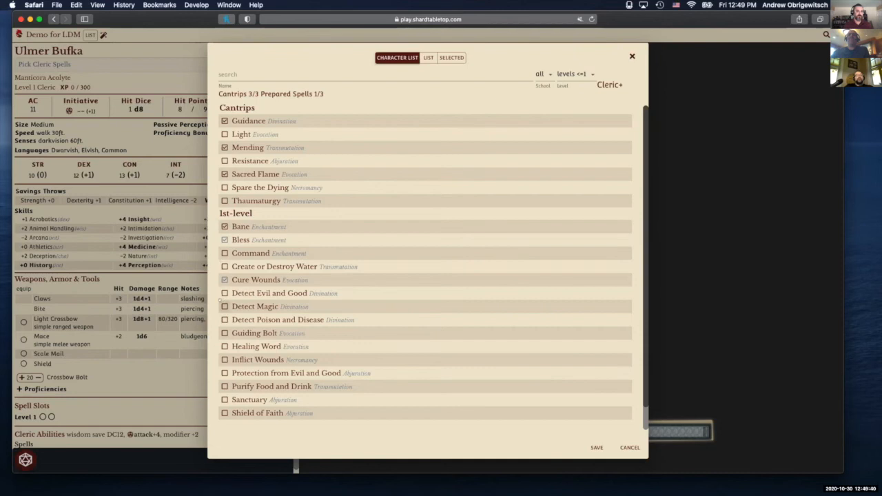
{"action": "left_click", "coordinate": [223, 306]}
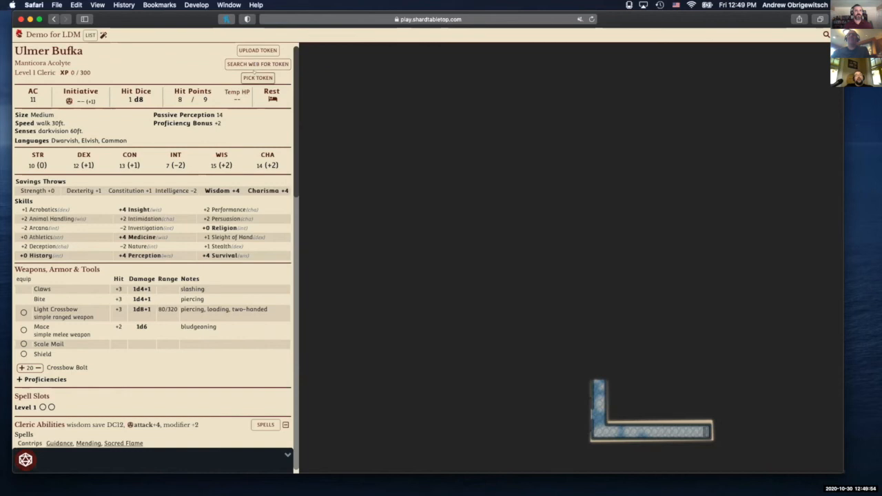
Search the web for "Manticora Cleric" token artwork and save the snarling purple lion-like beast in the jungle as the character token.
{"action": "left_click", "coordinate": [255, 76]}
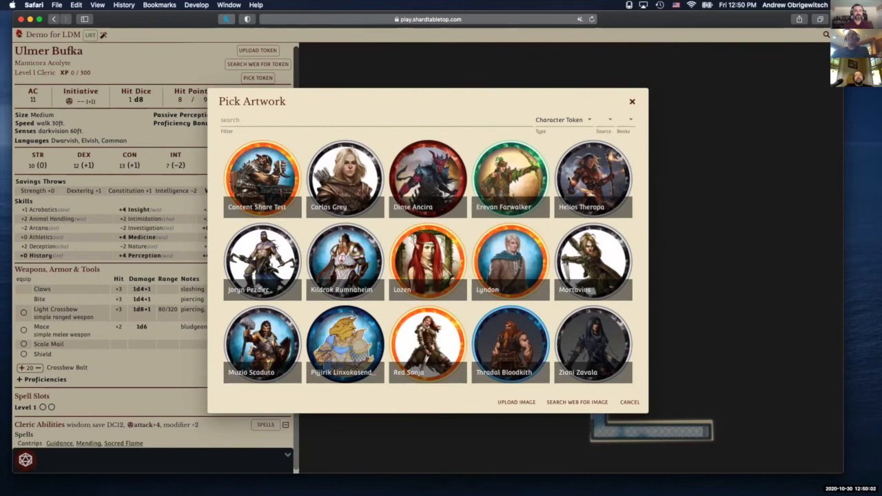
{"action": "left_click", "coordinate": [633, 102]}
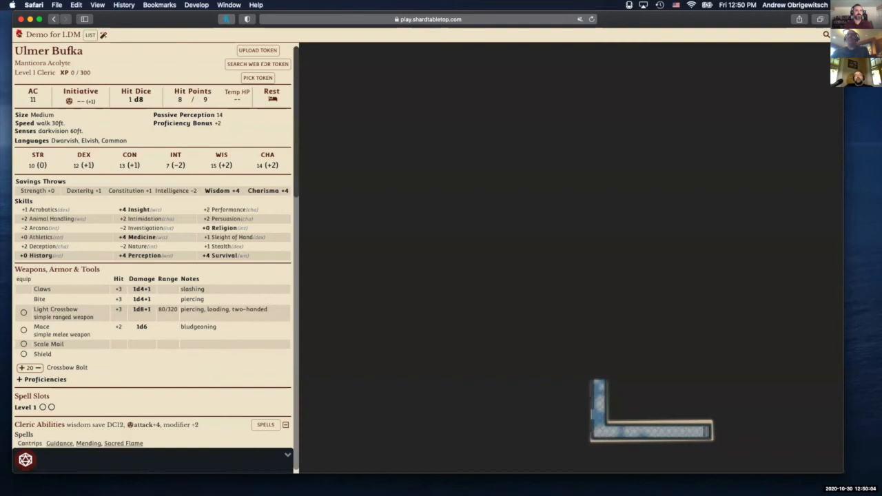
{"action": "left_click", "coordinate": [257, 64]}
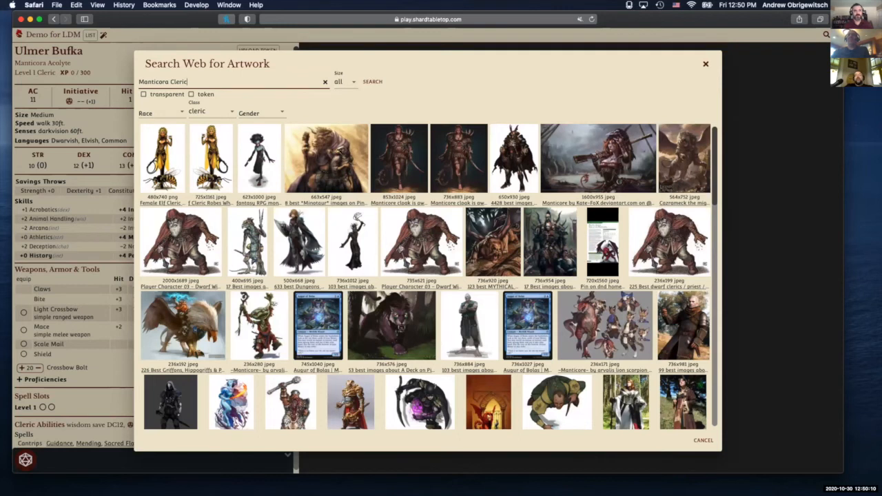
{"action": "scroll", "coordinate": [428, 275], "scroll_direction": "down", "scroll_amount": 3}
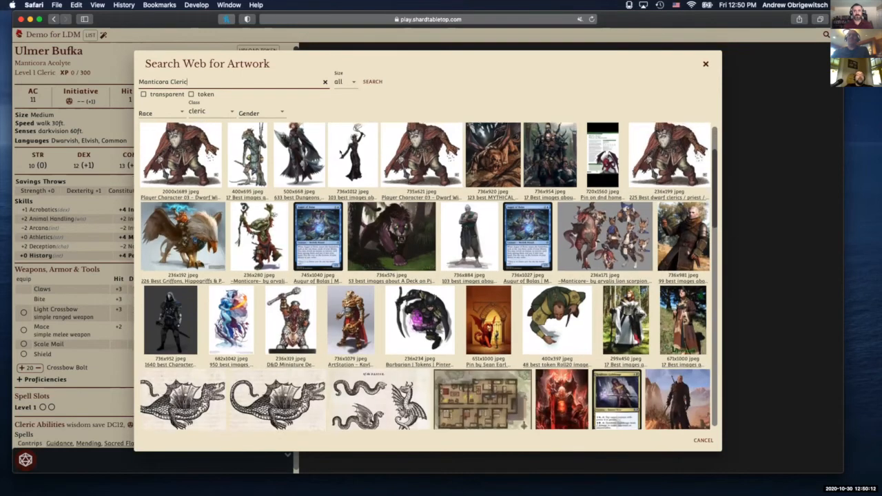
{"action": "scroll", "coordinate": [429, 275], "scroll_direction": "up", "scroll_amount": 3}
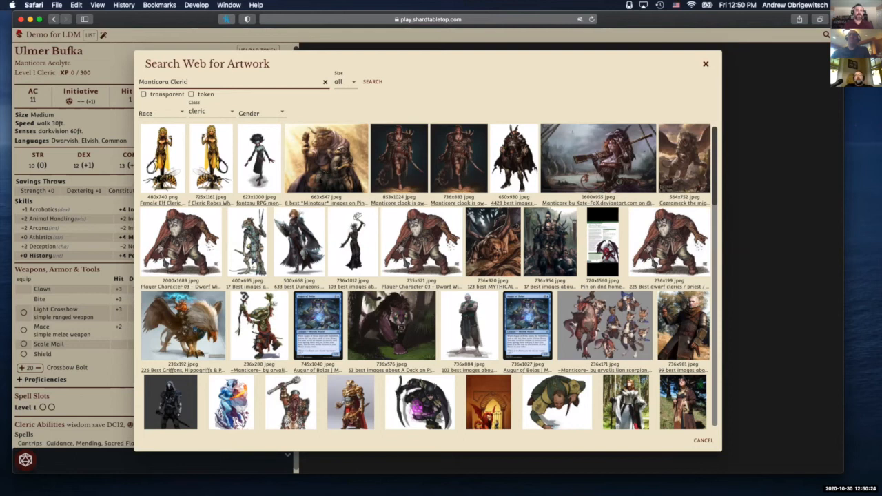
{"action": "scroll", "coordinate": [281, 175], "scroll_direction": "down", "scroll_amount": 3}
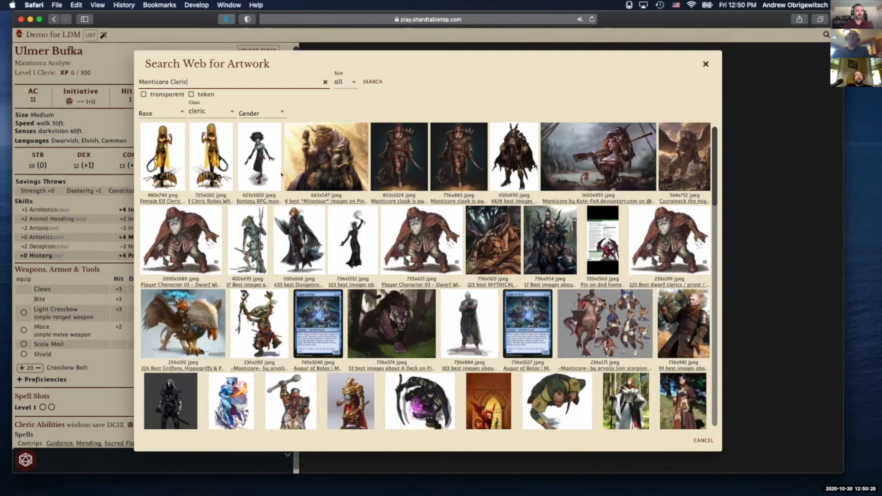
{"action": "scroll", "coordinate": [281, 174], "scroll_direction": "up", "scroll_amount": 3}
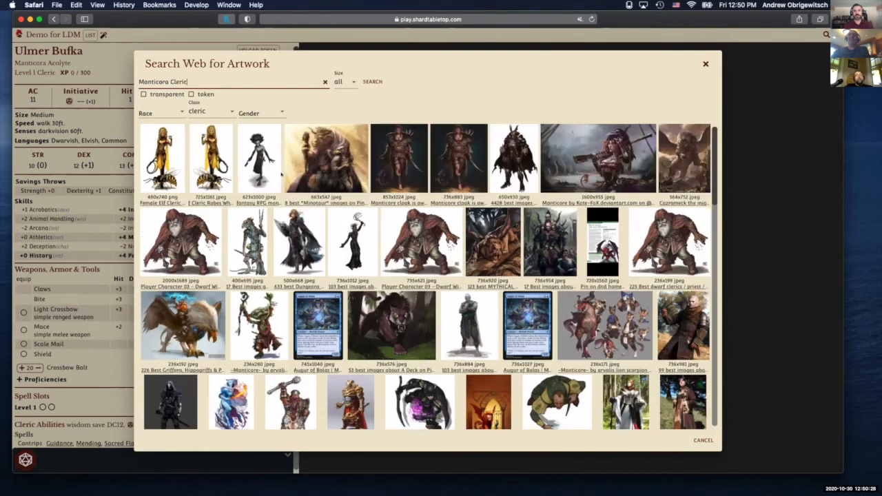
{"action": "left_click", "coordinate": [398, 319]}
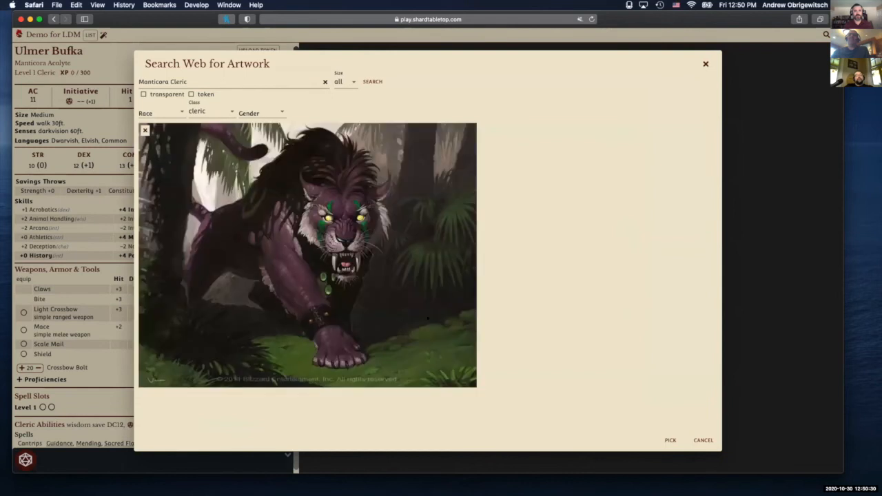
{"action": "left_click", "coordinate": [669, 440]}
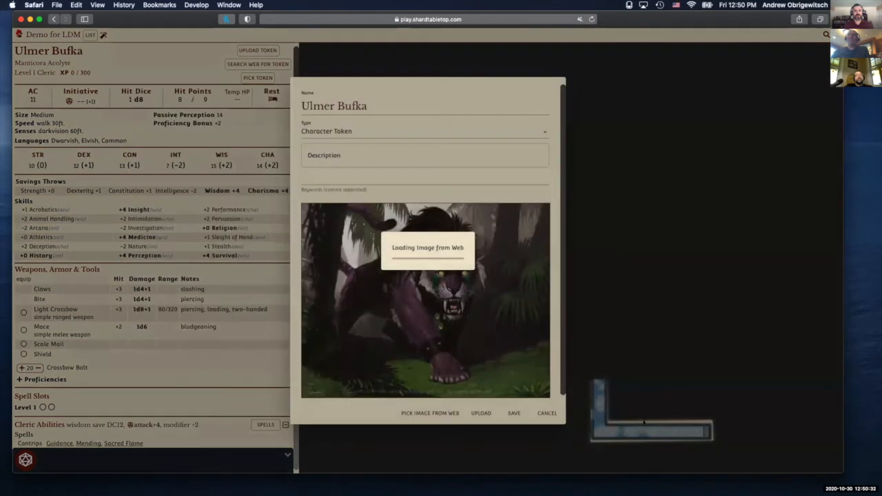
{"action": "left_click", "coordinate": [513, 408]}
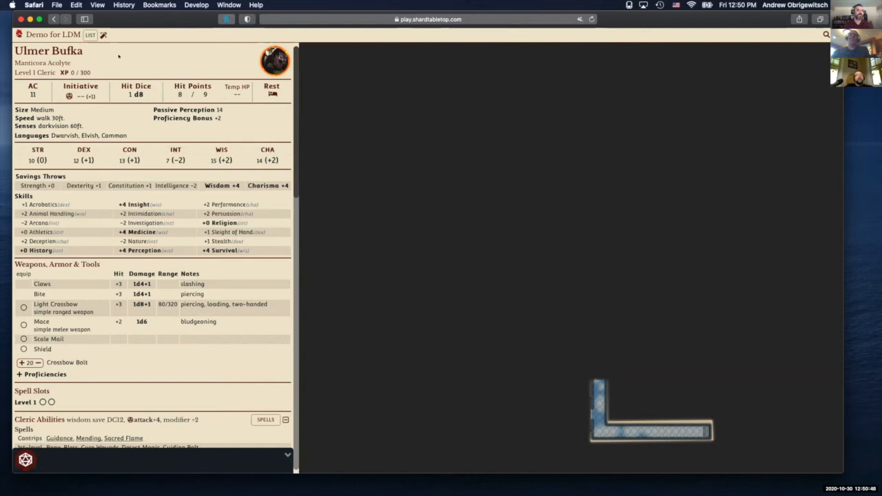
Put the character sheet in edit mode and pick the snarling purple lion-like beast from the "Manticora Cleric" web artwork for the token.
{"action": "left_click", "coordinate": [56, 50]}
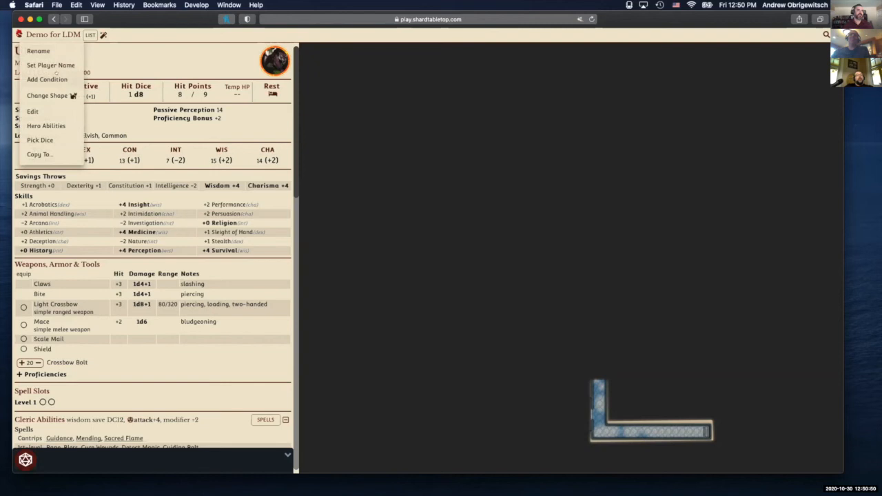
{"action": "left_click", "coordinate": [48, 112]}
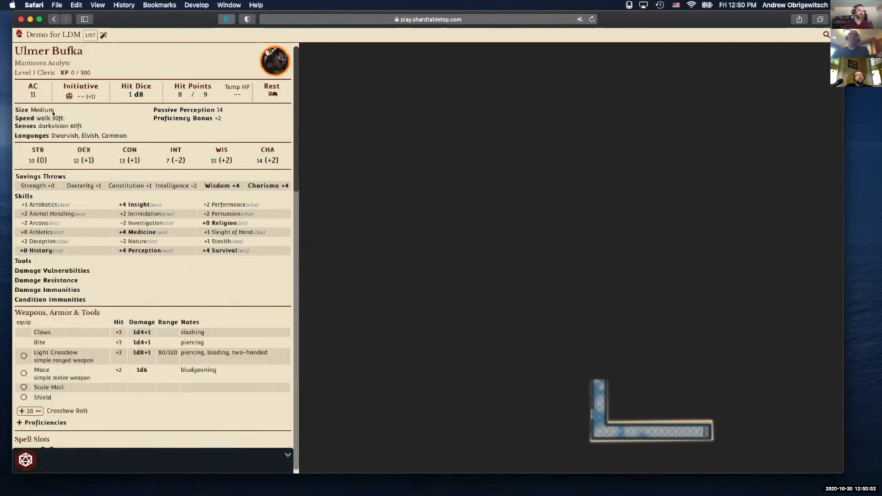
{"action": "left_click", "coordinate": [274, 56]}
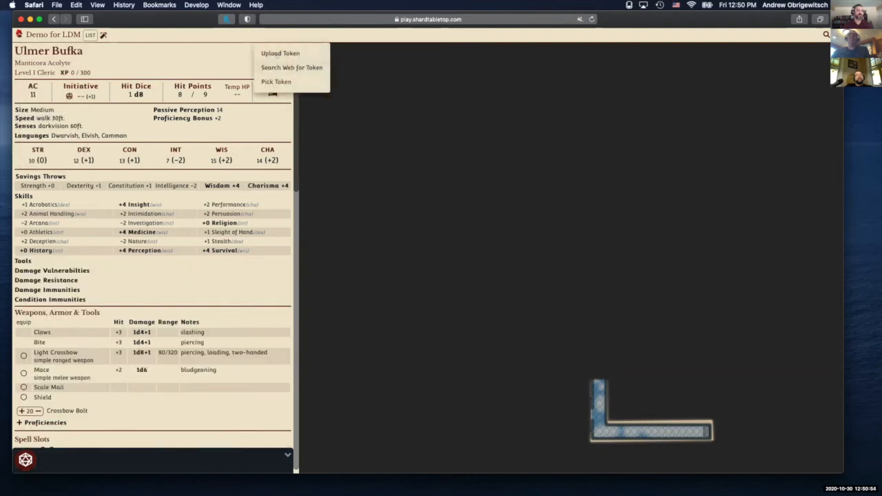
{"action": "left_click", "coordinate": [284, 68]}
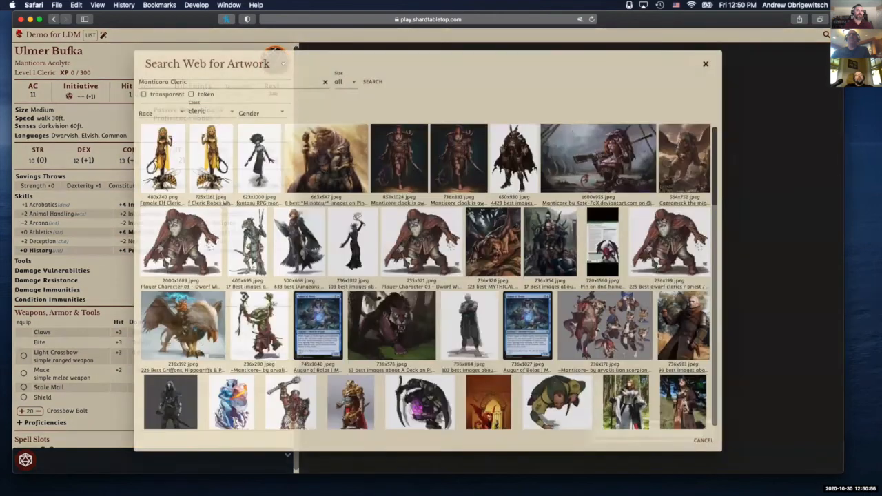
{"action": "left_click", "coordinate": [421, 335]}
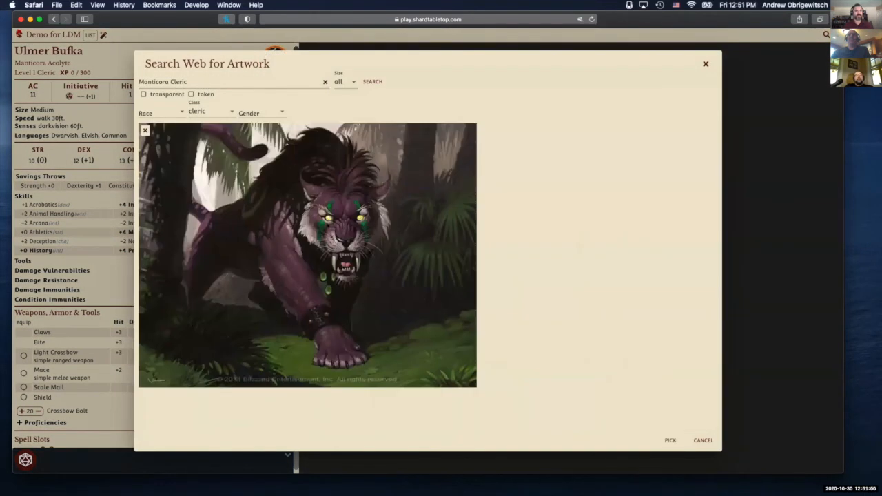
{"action": "left_click", "coordinate": [670, 441]}
Enlarge and center the beast's face inside the flaming token border, and save the character token.
{"action": "left_click_drag", "start_coordinate": [440, 279], "coordinate": [415, 313]}
{"action": "left_click", "coordinate": [444, 239]}
{"action": "left_click", "coordinate": [444, 238]}
{"action": "left_click", "coordinate": [444, 239]}
{"action": "left_click", "coordinate": [444, 239]}
{"action": "left_click", "coordinate": [445, 239]}
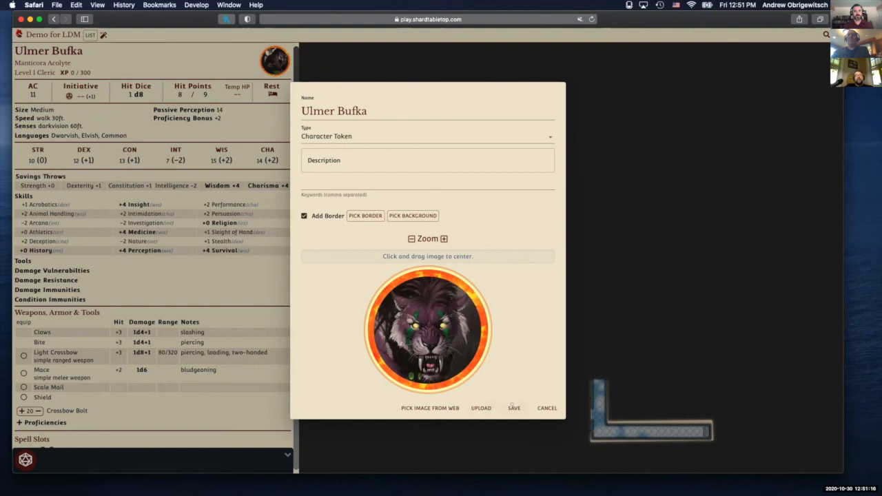
{"action": "left_click", "coordinate": [513, 407]}
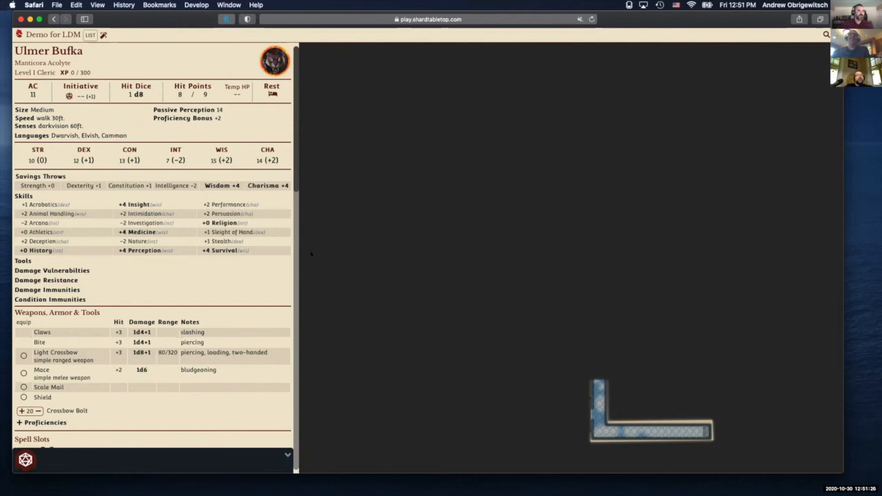
{"action": "scroll", "coordinate": [188, 255], "scroll_direction": "down", "scroll_amount": 1}
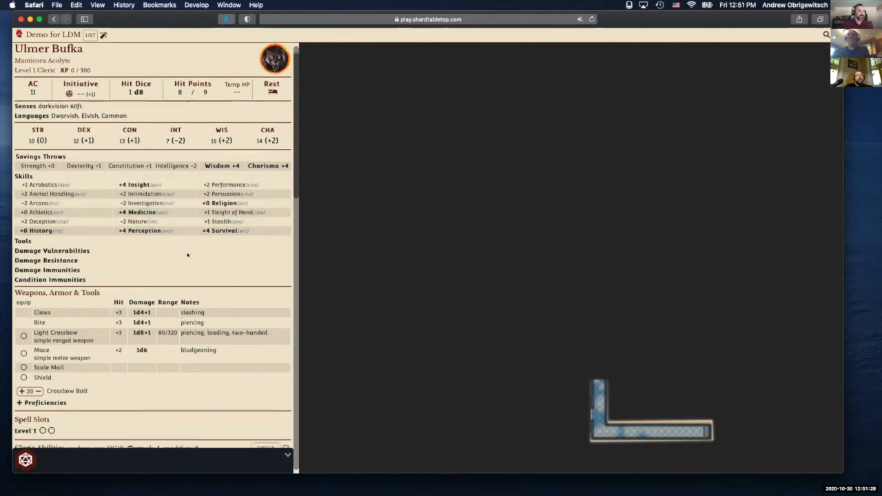
{"action": "scroll", "coordinate": [187, 255], "scroll_direction": "down", "scroll_amount": 10}
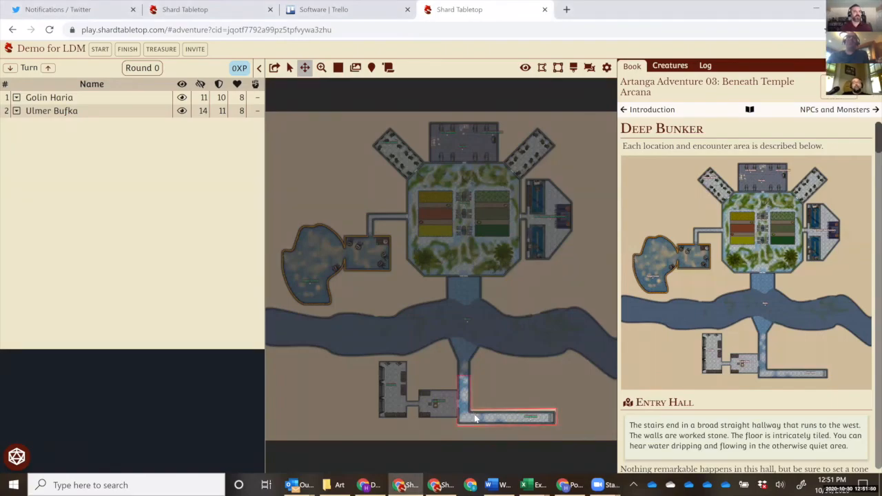
Place the party marker in the L-shaped entry hall on the game master's map and move it to the hallway's corner.
{"action": "right_click", "coordinate": [485, 359]}
{"action": "left_click", "coordinate": [488, 349]}
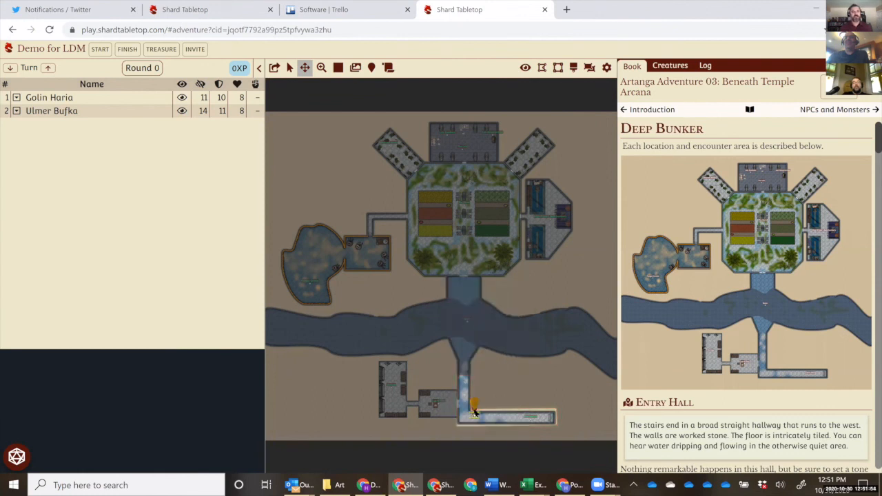
{"action": "left_click_drag", "start_coordinate": [474, 410], "coordinate": [465, 416]}
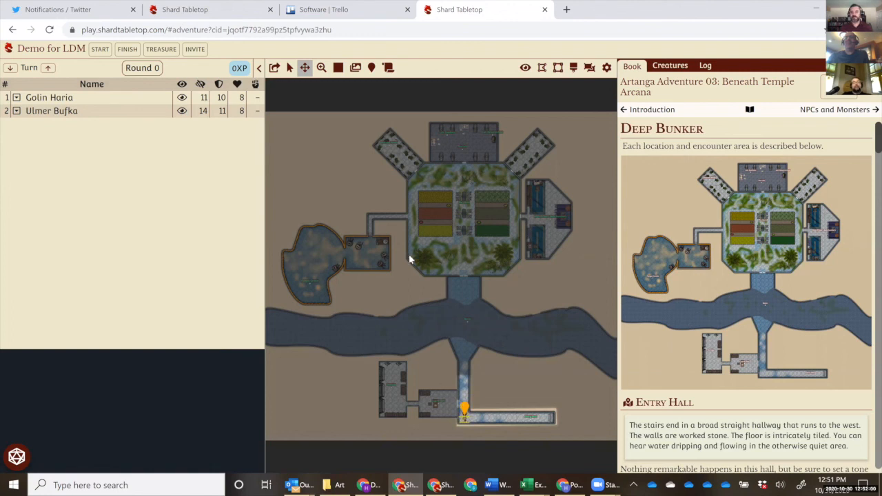
Bring the entry hall with the party marker into close view on the Deep Bunker map.
{"action": "mouse_move", "coordinate": [321, 68]}
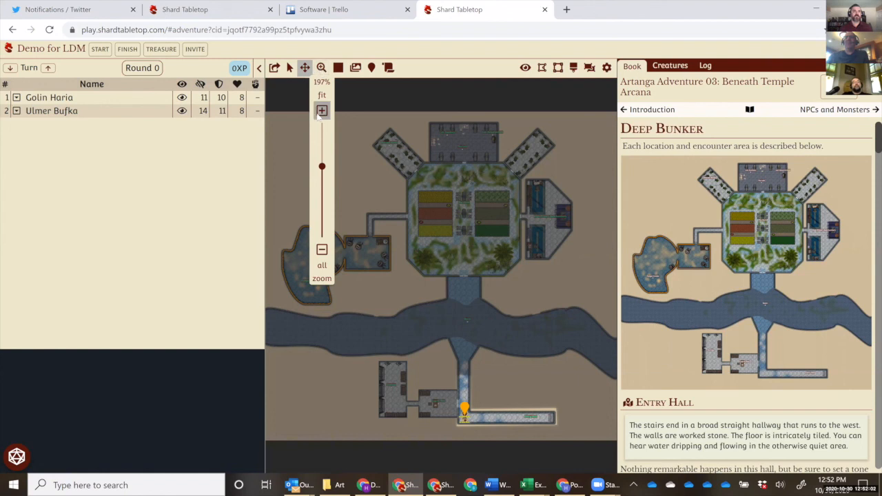
{"action": "left_click", "coordinate": [322, 112]}
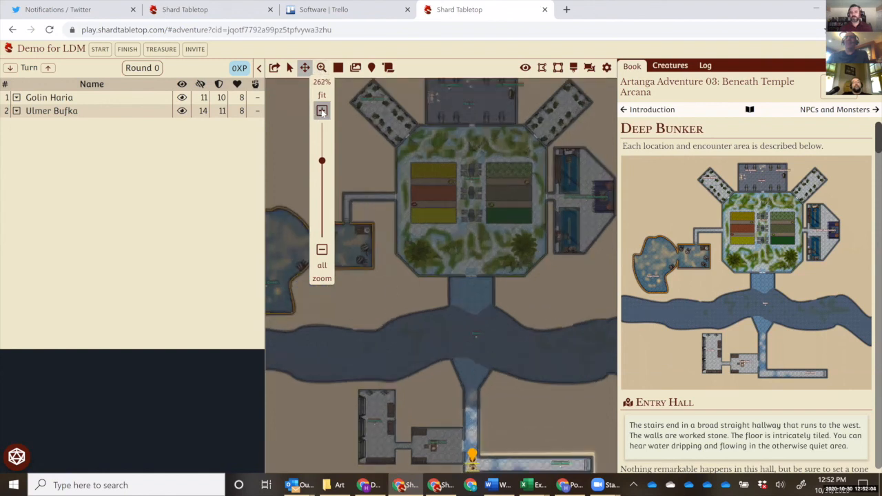
{"action": "scroll", "coordinate": [394, 295], "scroll_direction": "up", "scroll_amount": 1}
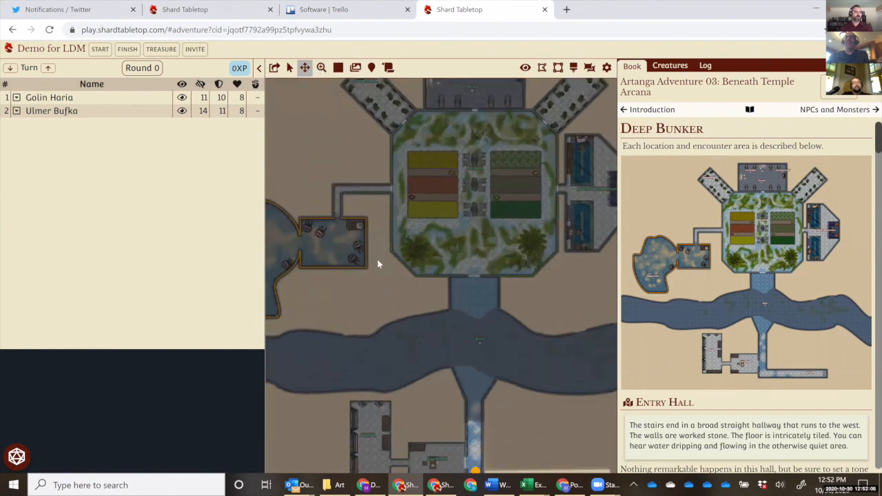
{"action": "left_click_drag", "start_coordinate": [378, 264], "coordinate": [370, 195]}
{"action": "left_click_drag", "start_coordinate": [363, 133], "coordinate": [356, 120]}
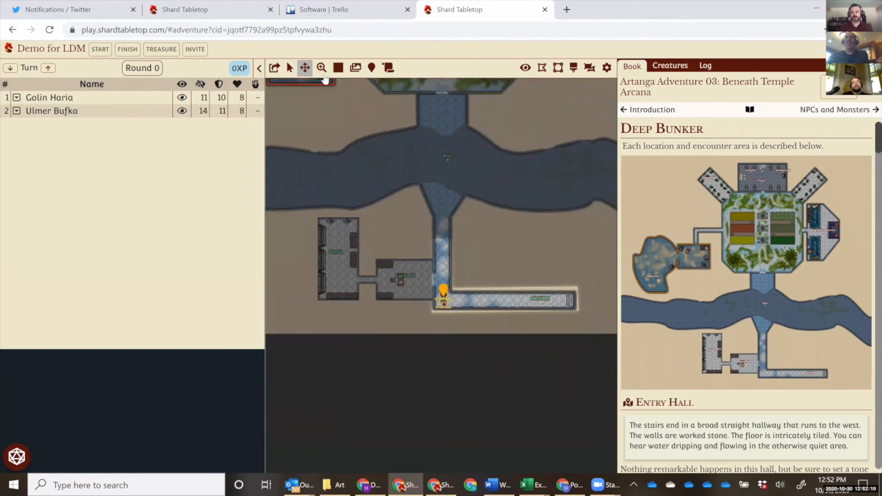
{"action": "mouse_move", "coordinate": [323, 77]}
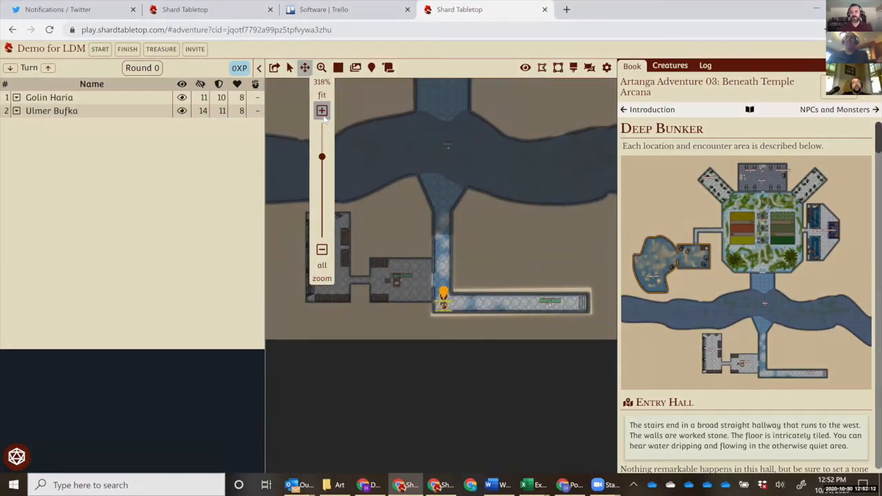